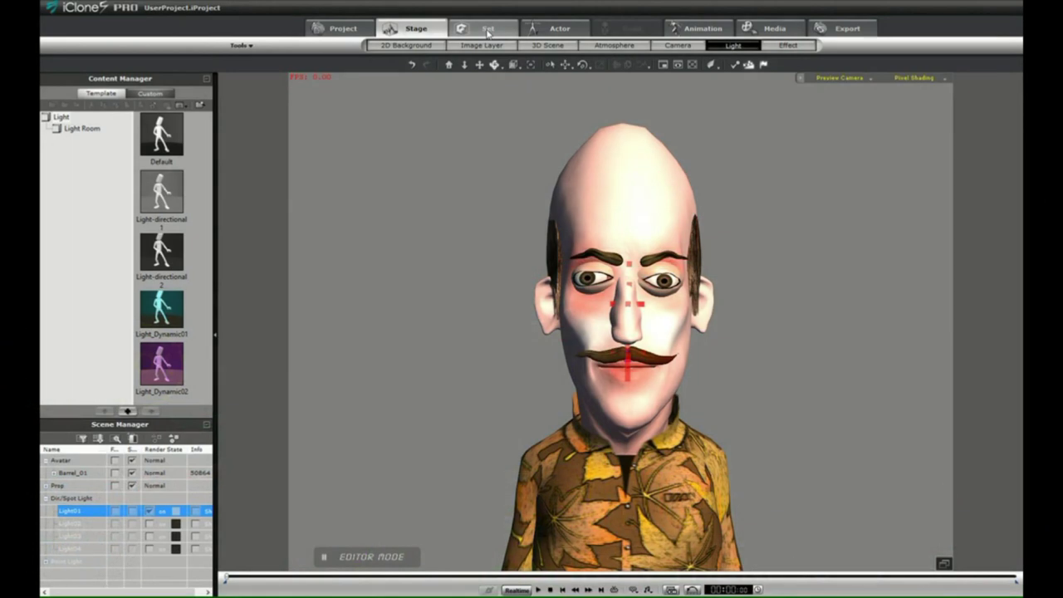
# - Add the Avatar Controller from Set > Props and float its panel at the viewport's upper right
pyautogui.click(488, 30)
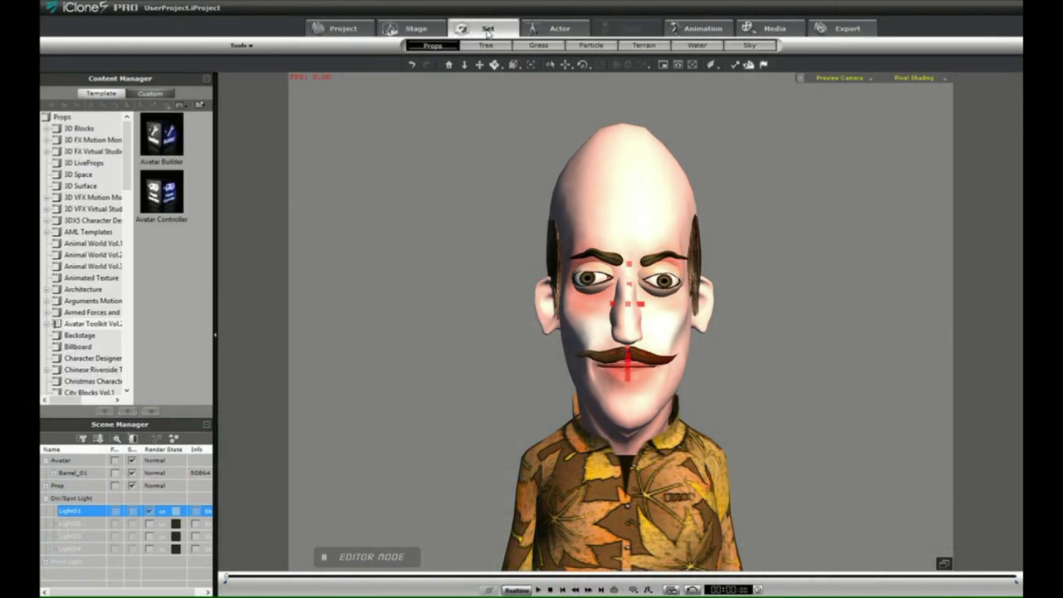
pyautogui.doubleClick(165, 198)
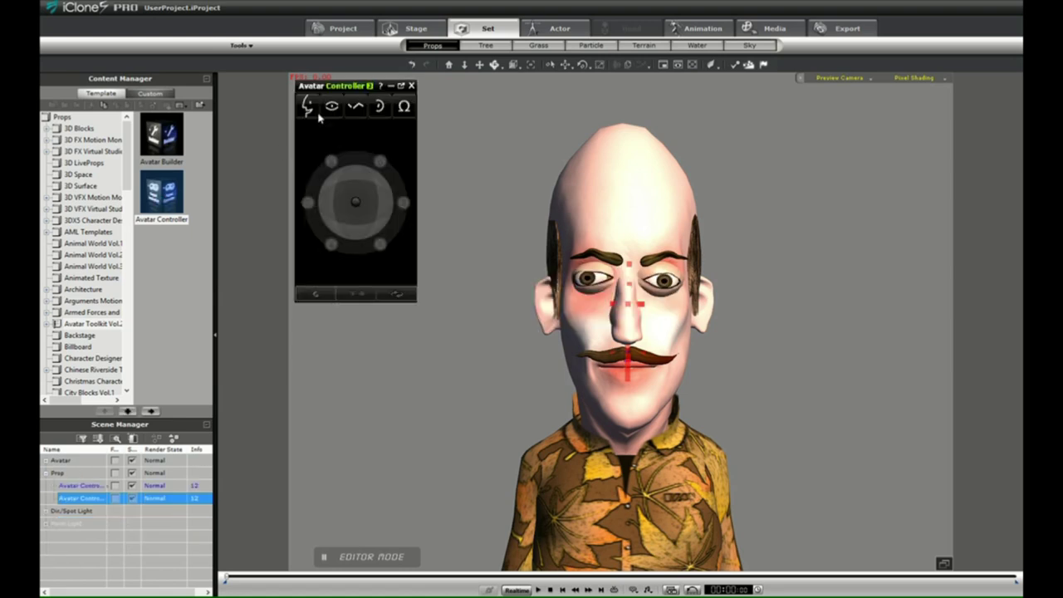
pyautogui.click(401, 86)
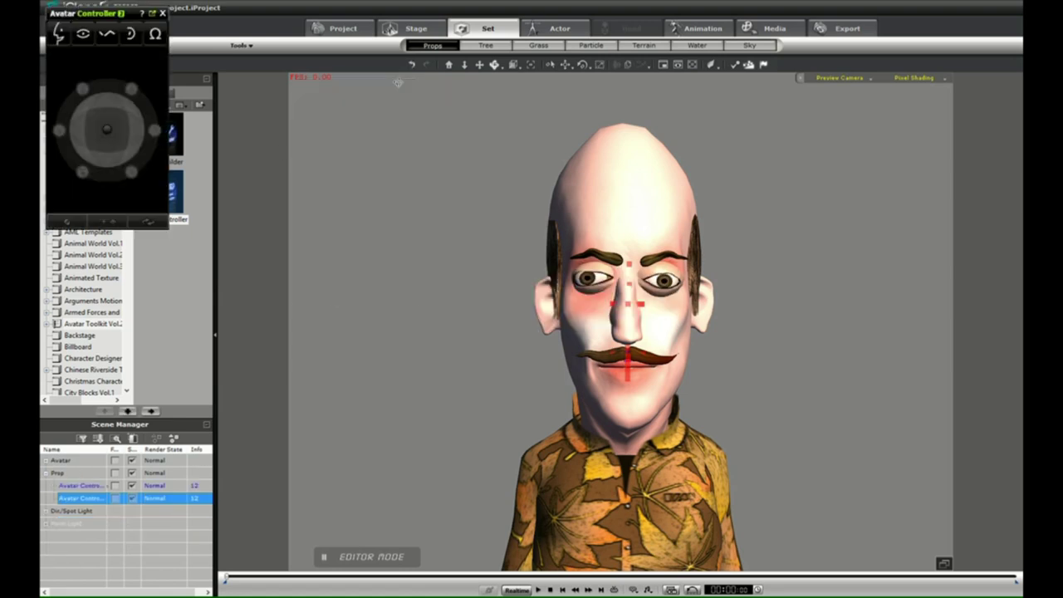
pyautogui.moveTo(83, 18); pyautogui.dragTo(847, 100)
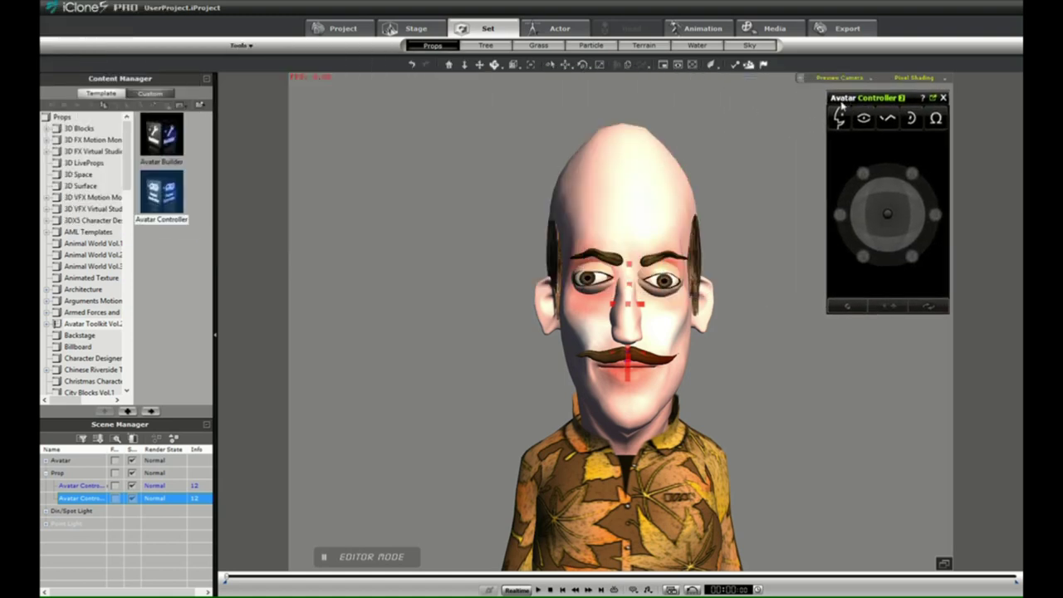
# - Select the bald character, move his eyes, eyebrows and ears, then list the Others accessories
pyautogui.click(612, 222)
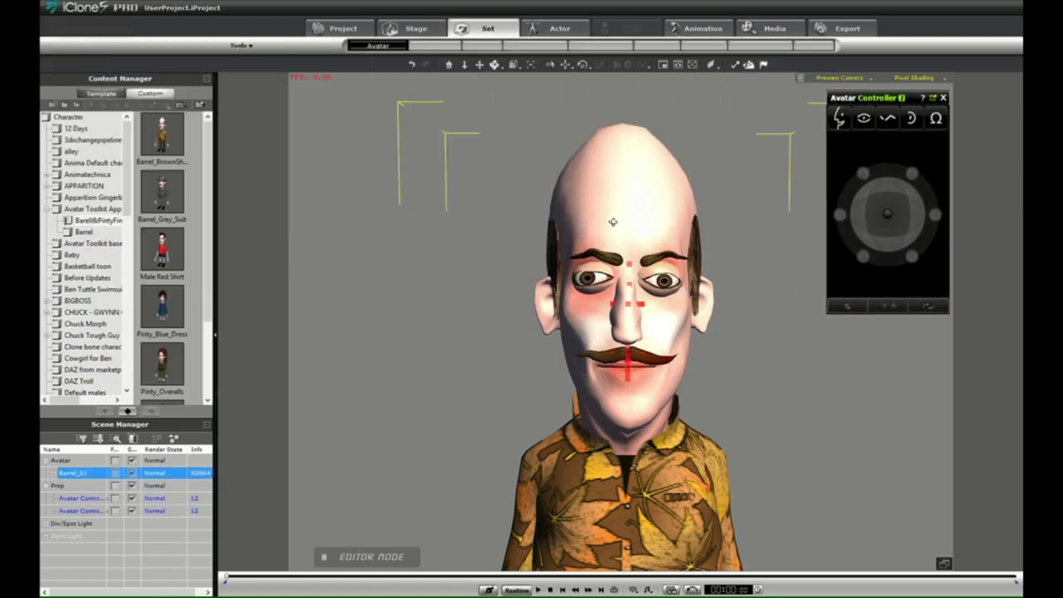
pyautogui.click(866, 120)
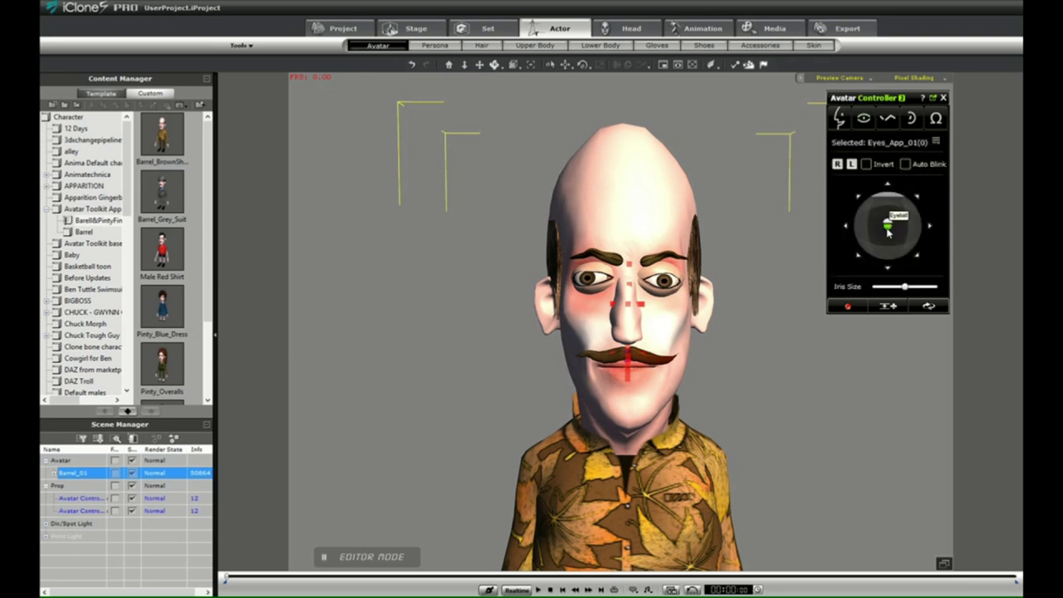
pyautogui.moveTo(887, 233)
pyautogui.mouseDown()
pyautogui.moveTo(904, 232)
pyautogui.moveTo(860, 235)
pyautogui.moveTo(903, 234)
pyautogui.moveTo(862, 215)
pyautogui.moveTo(901, 224)
pyautogui.moveTo(888, 212)
pyautogui.moveTo(890, 225)
pyautogui.mouseUp()
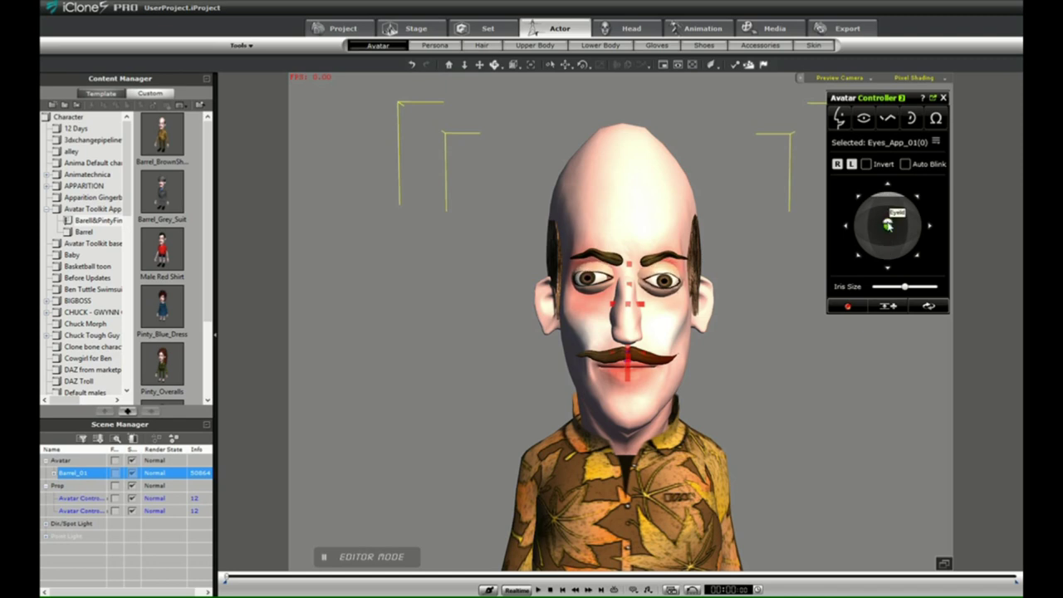
pyautogui.click(888, 118)
pyautogui.moveTo(889, 230)
pyautogui.mouseDown()
pyautogui.moveTo(855, 229)
pyautogui.moveTo(883, 230)
pyautogui.moveTo(878, 255)
pyautogui.moveTo(870, 229)
pyautogui.moveTo(880, 219)
pyautogui.moveTo(888, 232)
pyautogui.mouseUp()
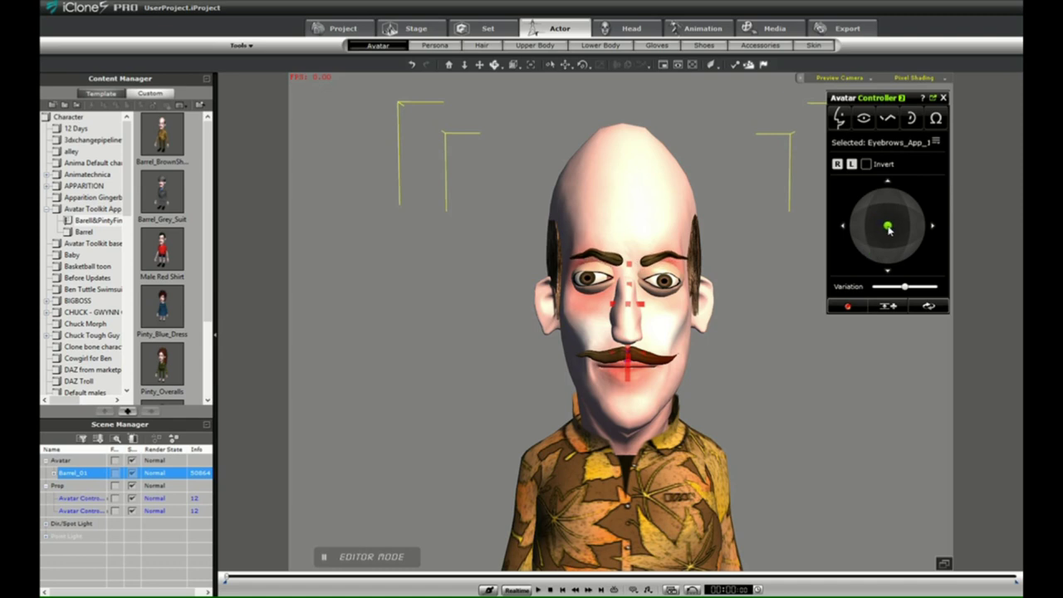
pyautogui.click(911, 117)
pyautogui.moveTo(889, 232)
pyautogui.mouseDown()
pyautogui.moveTo(904, 212)
pyautogui.moveTo(870, 242)
pyautogui.moveTo(890, 224)
pyautogui.moveTo(877, 265)
pyautogui.moveTo(890, 217)
pyautogui.moveTo(880, 237)
pyautogui.moveTo(894, 241)
pyautogui.moveTo(891, 234)
pyautogui.mouseUp()
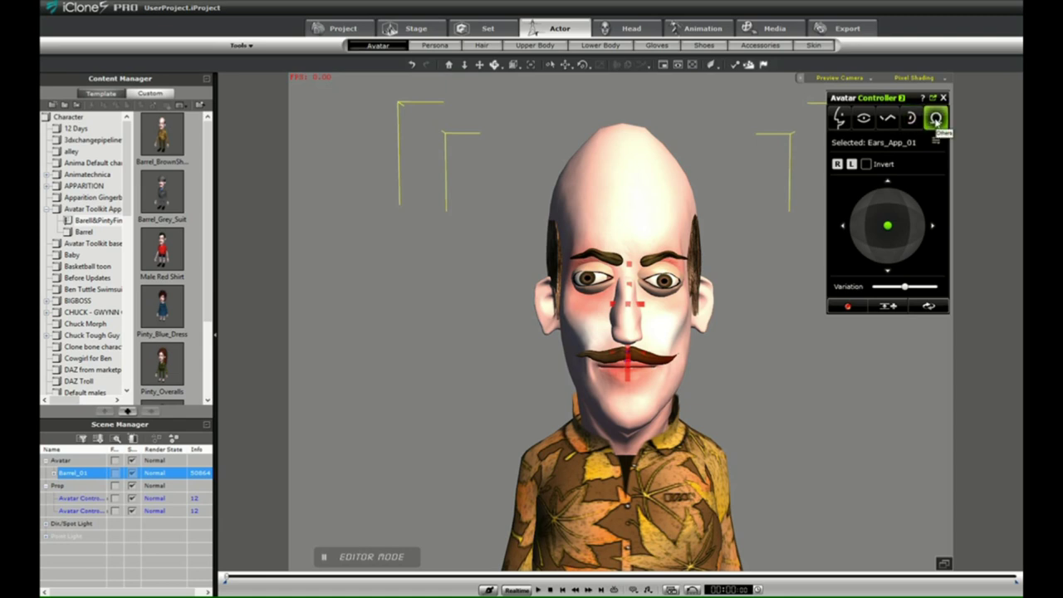
pyautogui.click(936, 118)
pyautogui.click(937, 142)
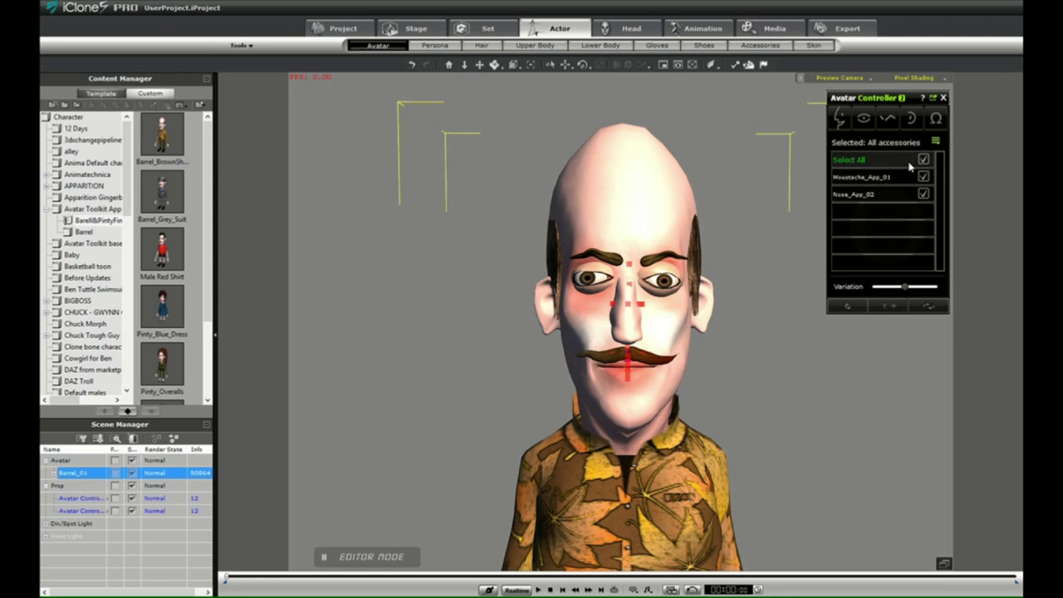
# - Uncheck Nose_App_02 so only the moustache reshapes, then adjust the face expression and head pose
pyautogui.click(936, 142)
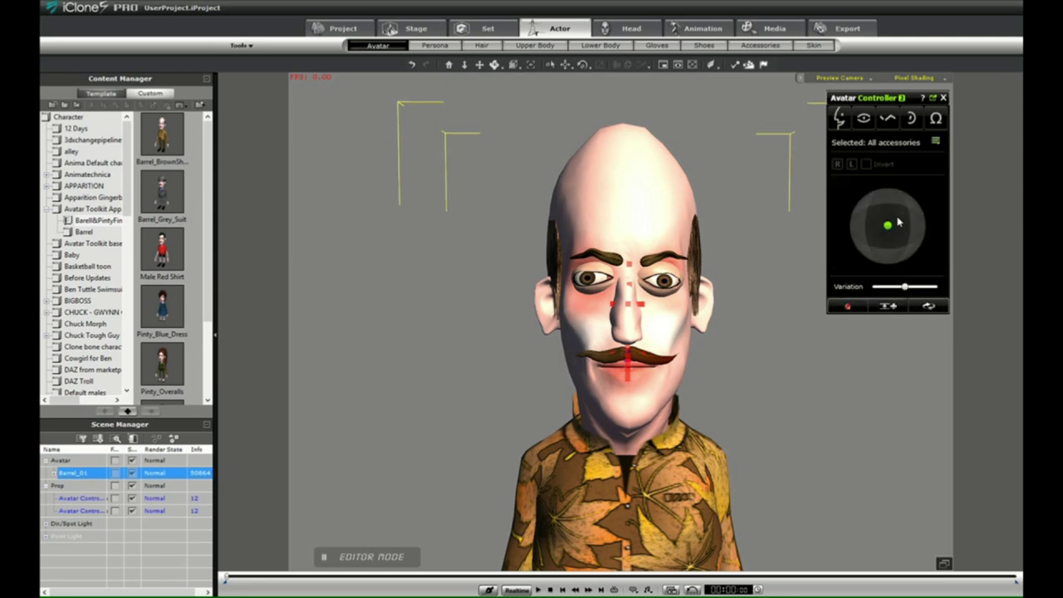
pyautogui.moveTo(889, 231)
pyautogui.mouseDown()
pyautogui.moveTo(869, 212)
pyautogui.moveTo(898, 218)
pyautogui.moveTo(897, 235)
pyautogui.moveTo(880, 214)
pyautogui.moveTo(904, 218)
pyautogui.moveTo(891, 237)
pyautogui.mouseUp()
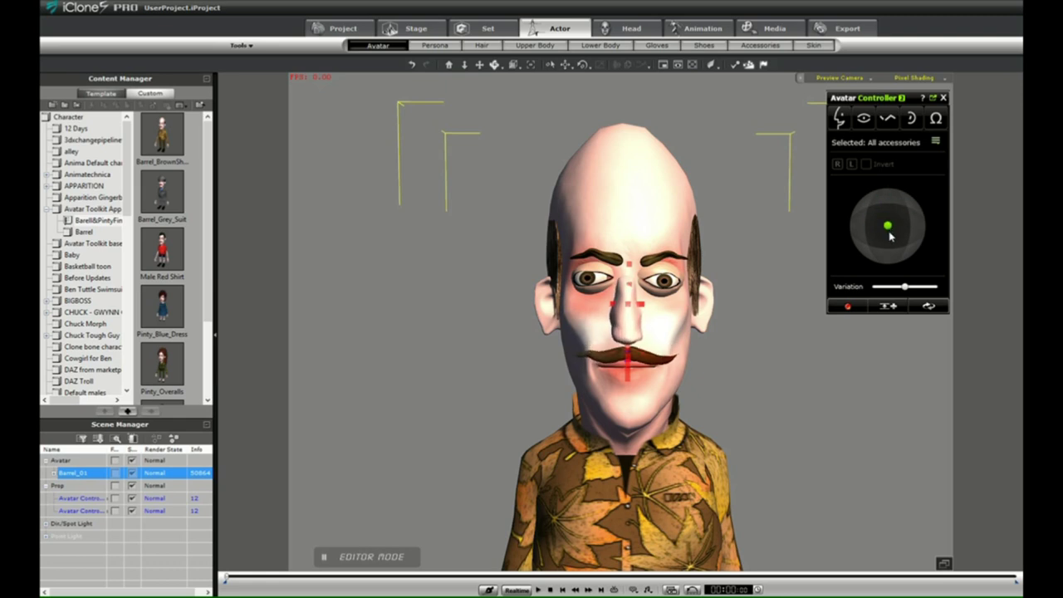
pyautogui.click(936, 142)
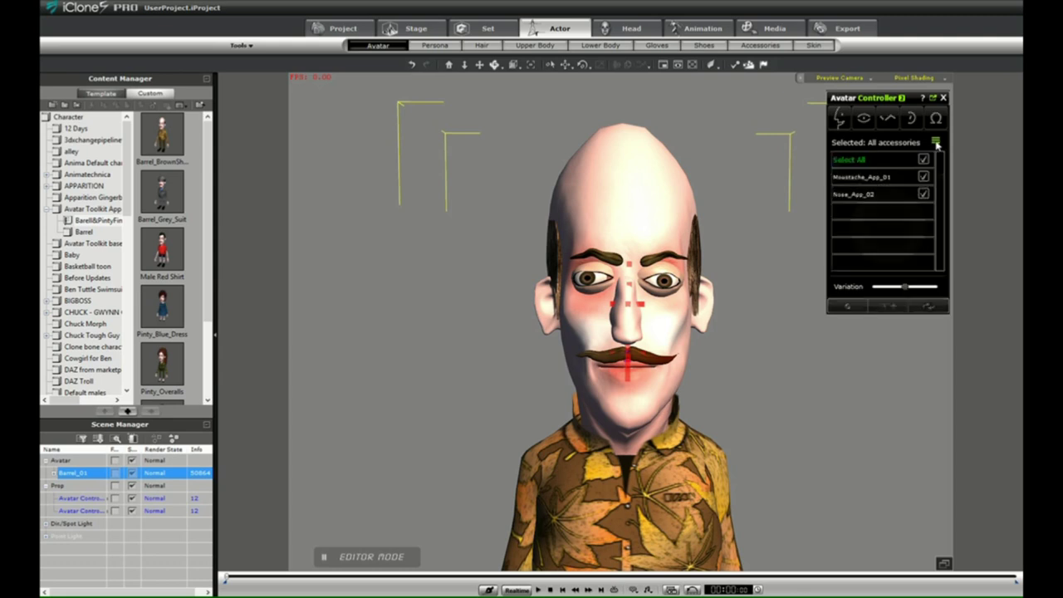
pyautogui.click(923, 194)
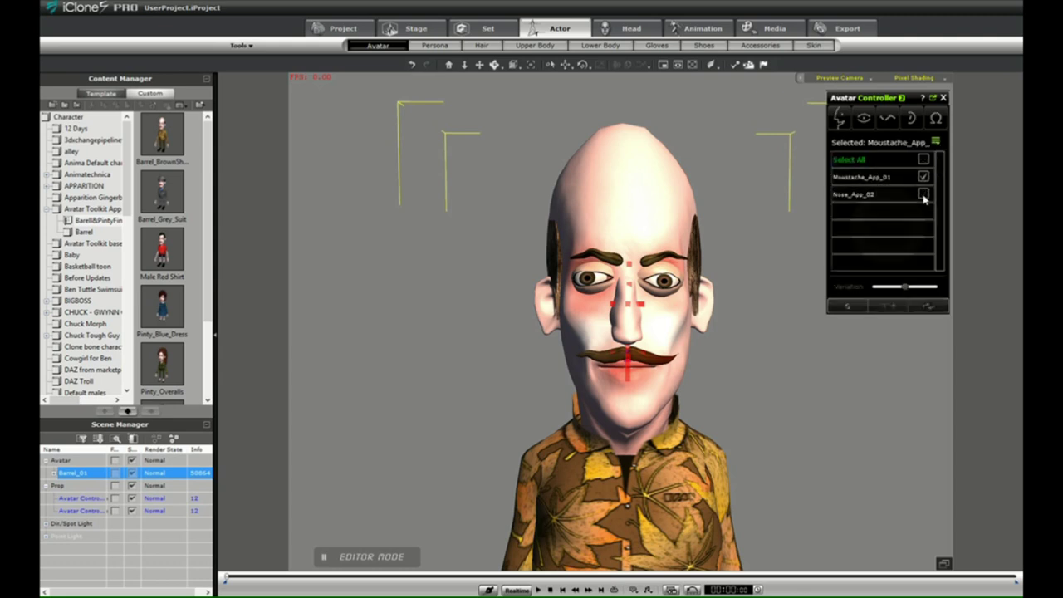
pyautogui.click(936, 143)
pyautogui.moveTo(889, 231)
pyautogui.mouseDown()
pyautogui.moveTo(891, 207)
pyautogui.moveTo(873, 235)
pyautogui.moveTo(875, 214)
pyautogui.moveTo(895, 207)
pyautogui.moveTo(887, 226)
pyautogui.mouseUp()
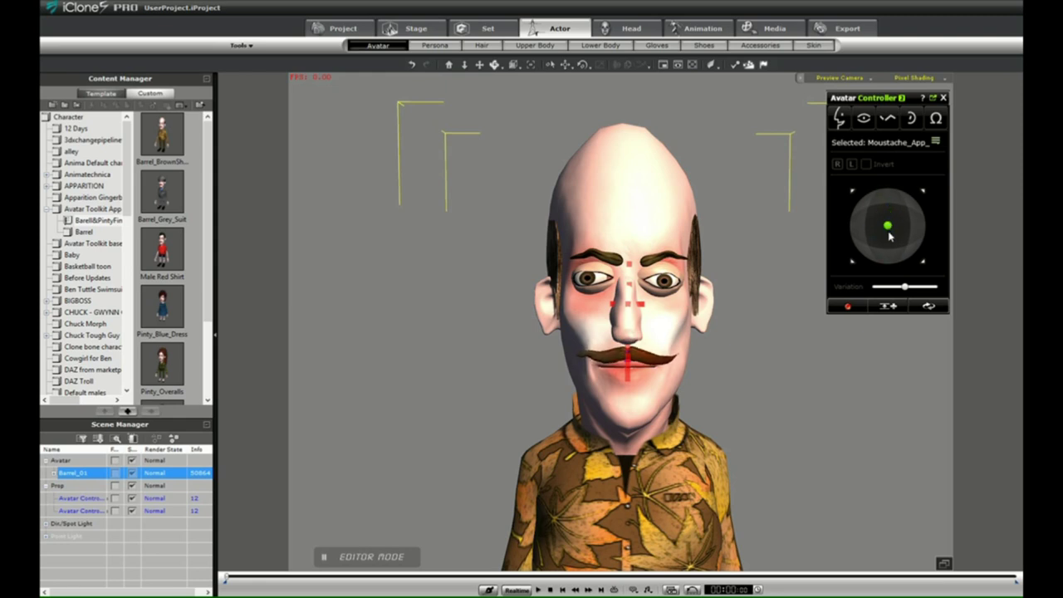
pyautogui.click(840, 118)
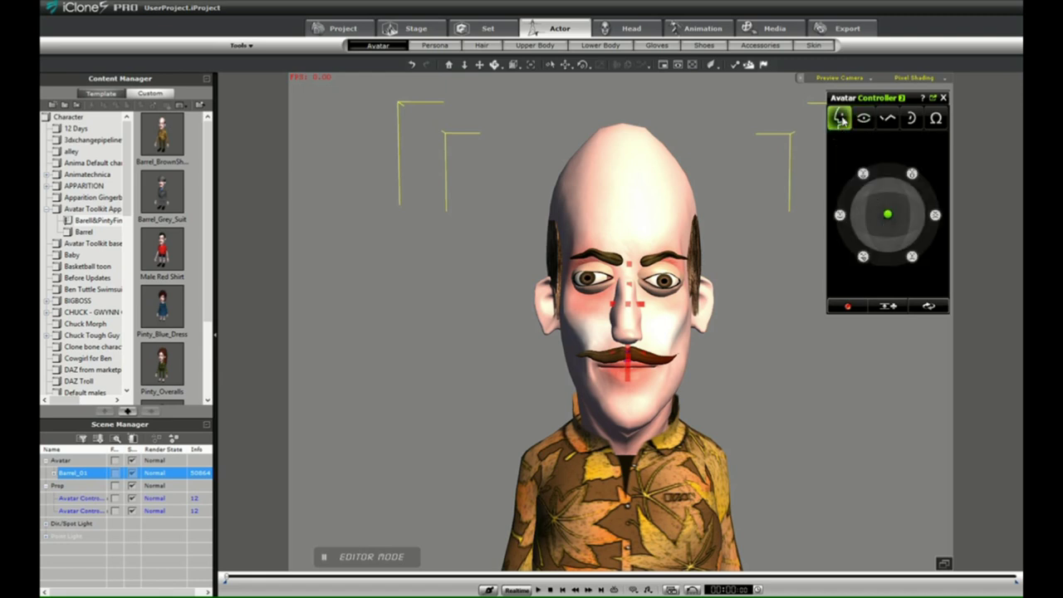
pyautogui.moveTo(887, 215)
pyautogui.mouseDown()
pyautogui.moveTo(886, 178)
pyautogui.moveTo(881, 240)
pyautogui.moveTo(873, 225)
pyautogui.moveTo(905, 235)
pyautogui.moveTo(866, 220)
pyautogui.moveTo(885, 203)
pyautogui.moveTo(847, 237)
pyautogui.moveTo(883, 176)
pyautogui.moveTo(883, 230)
pyautogui.moveTo(873, 211)
pyautogui.moveTo(887, 215)
pyautogui.mouseUp()
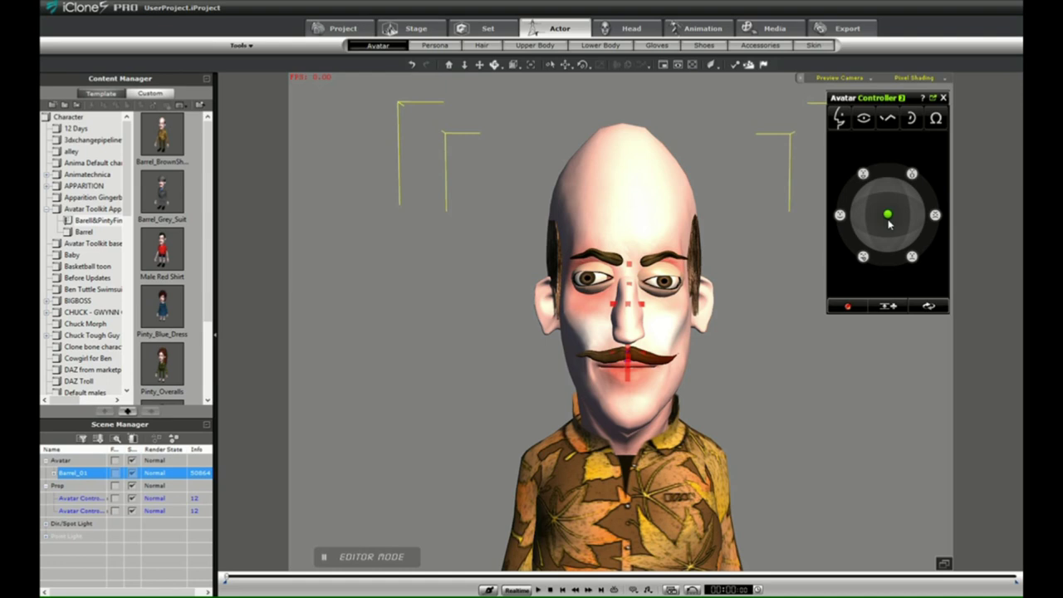
# - Record an eye-movement clip with the Eyes joystick and play it back from the start twice
pyautogui.click(863, 118)
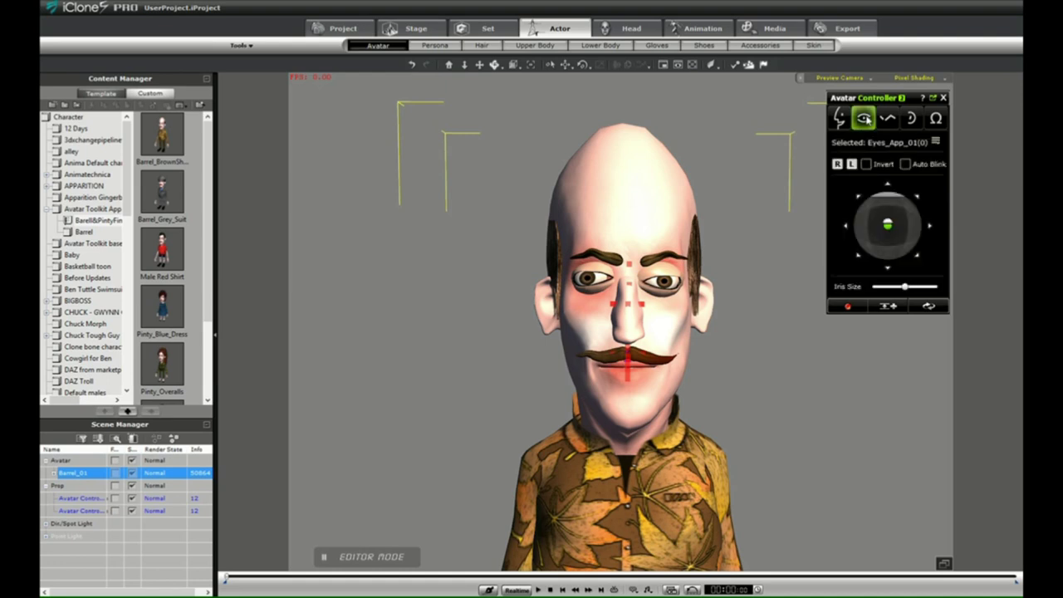
pyautogui.click(848, 307)
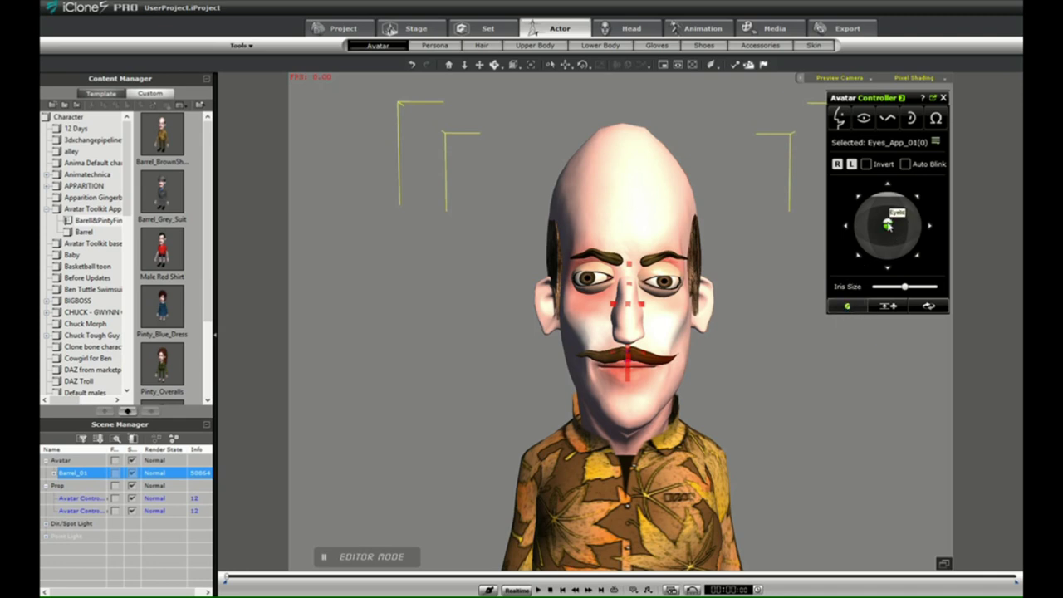
pyautogui.moveTo(887, 230)
pyautogui.mouseDown()
pyautogui.moveTo(845, 228)
pyautogui.moveTo(884, 227)
pyautogui.moveTo(870, 258)
pyautogui.moveTo(887, 233)
pyautogui.mouseUp()
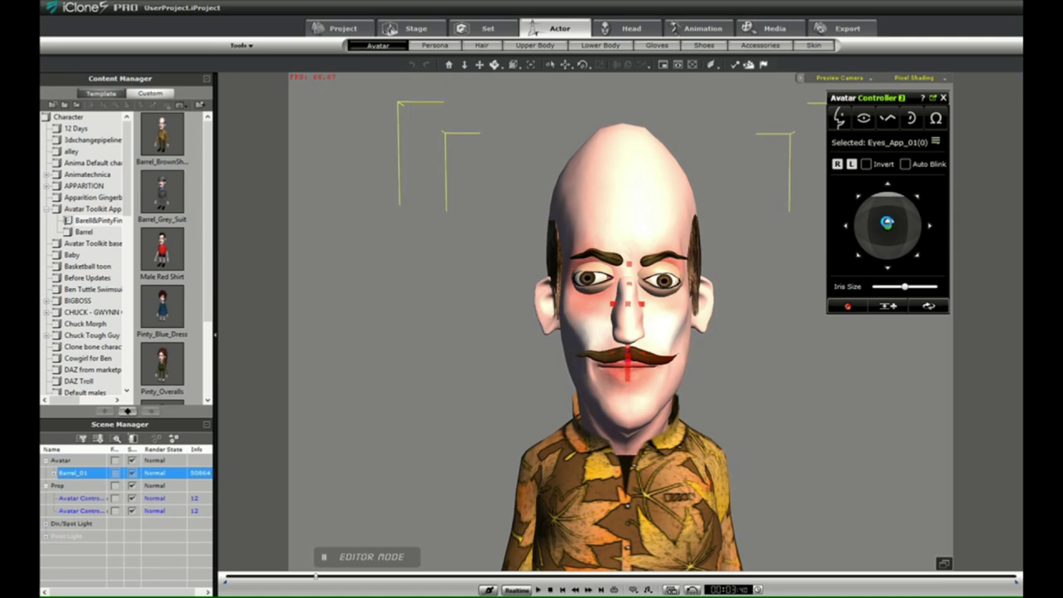
pyautogui.press('space')
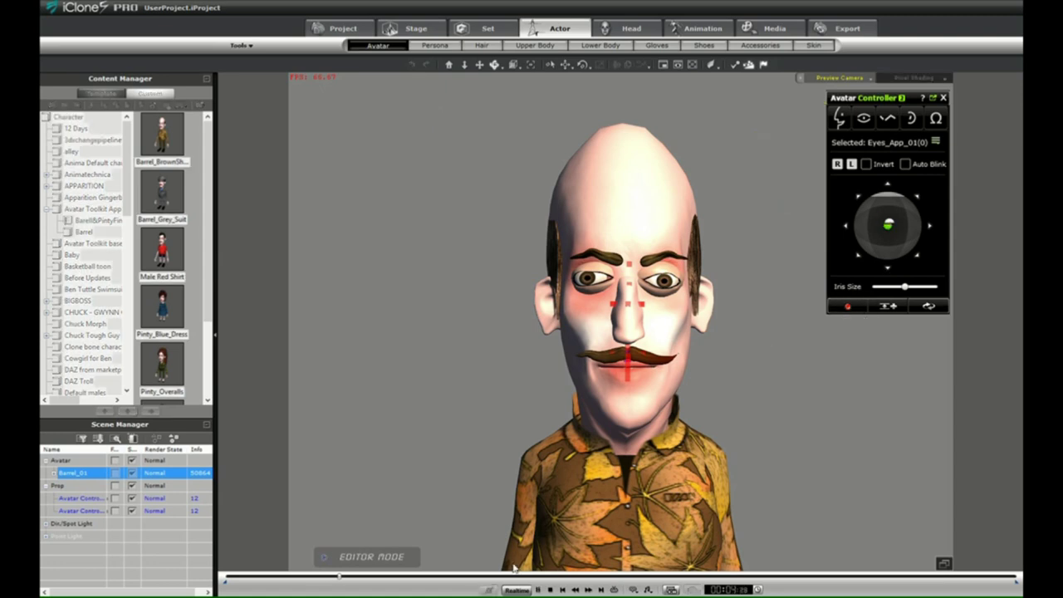
pyautogui.click(561, 589)
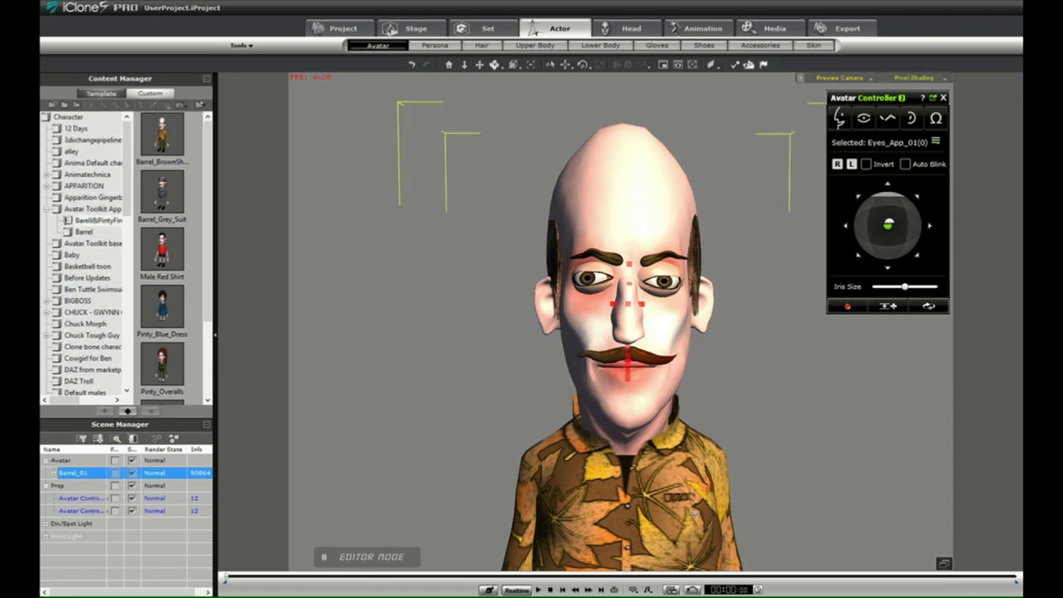
pyautogui.click(539, 590)
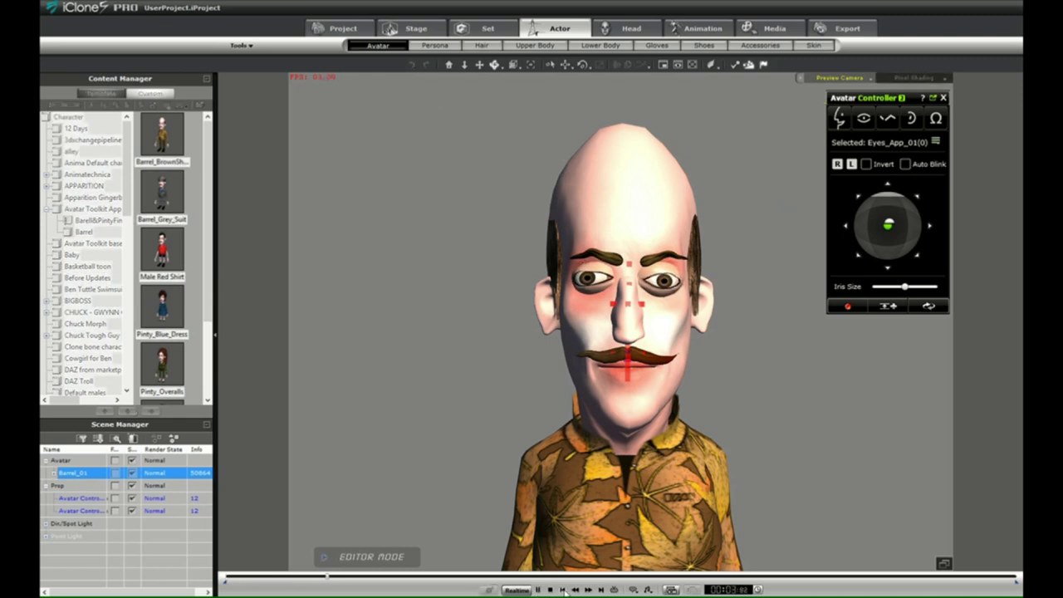
pyautogui.click(561, 589)
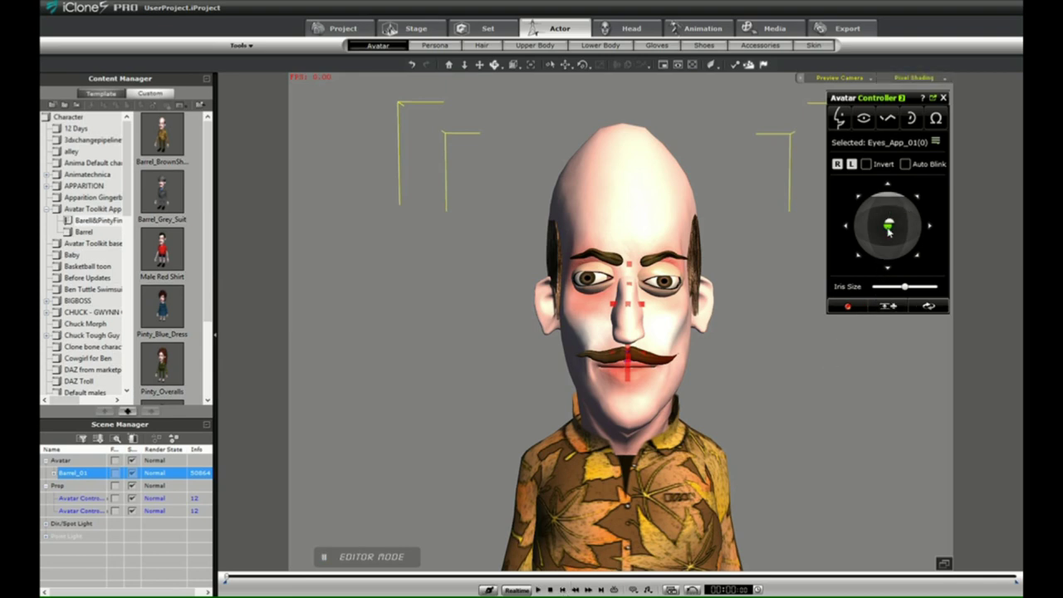
# - Re-record the eyes looking in new directions and replay the clip from frame 0
pyautogui.click(848, 308)
pyautogui.moveTo(888, 233)
pyautogui.mouseDown()
pyautogui.moveTo(890, 223)
pyautogui.moveTo(899, 230)
pyautogui.moveTo(882, 229)
pyautogui.moveTo(886, 219)
pyautogui.moveTo(890, 235)
pyautogui.mouseUp()
pyautogui.press('space')
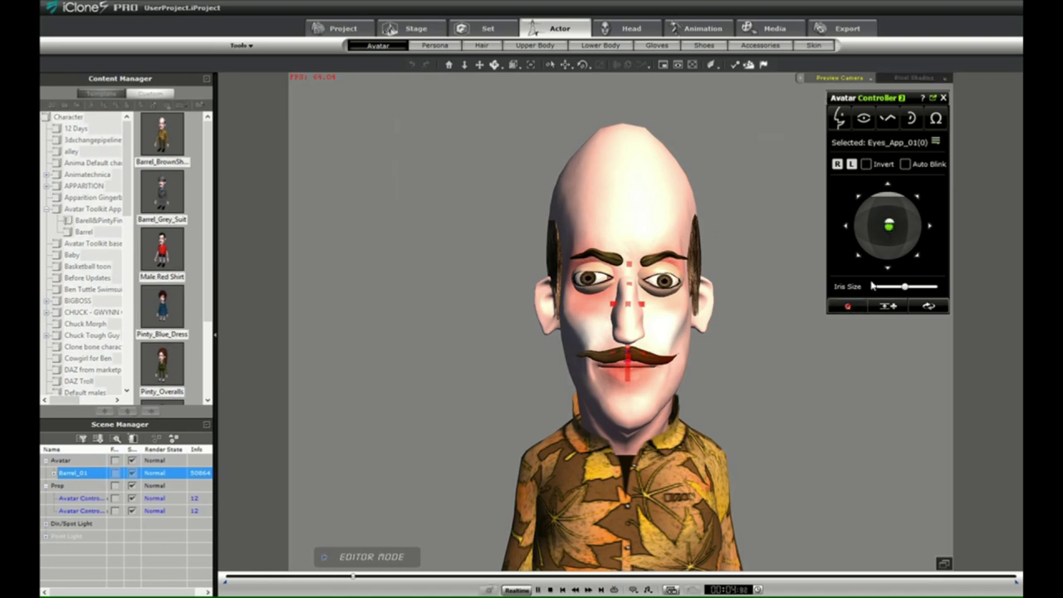
pyautogui.click(563, 590)
pyautogui.click(537, 590)
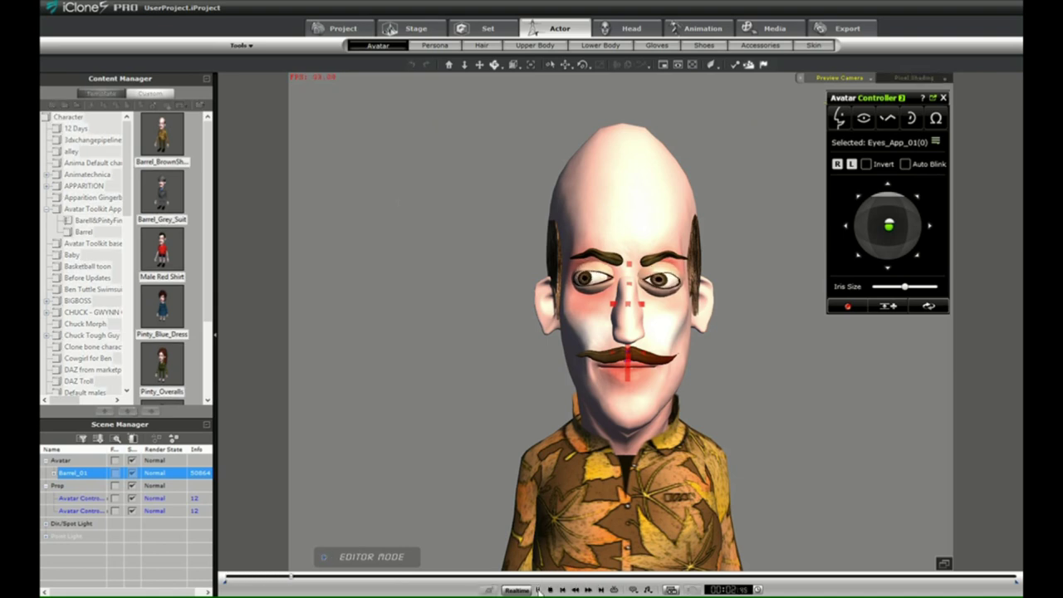
pyautogui.click(563, 589)
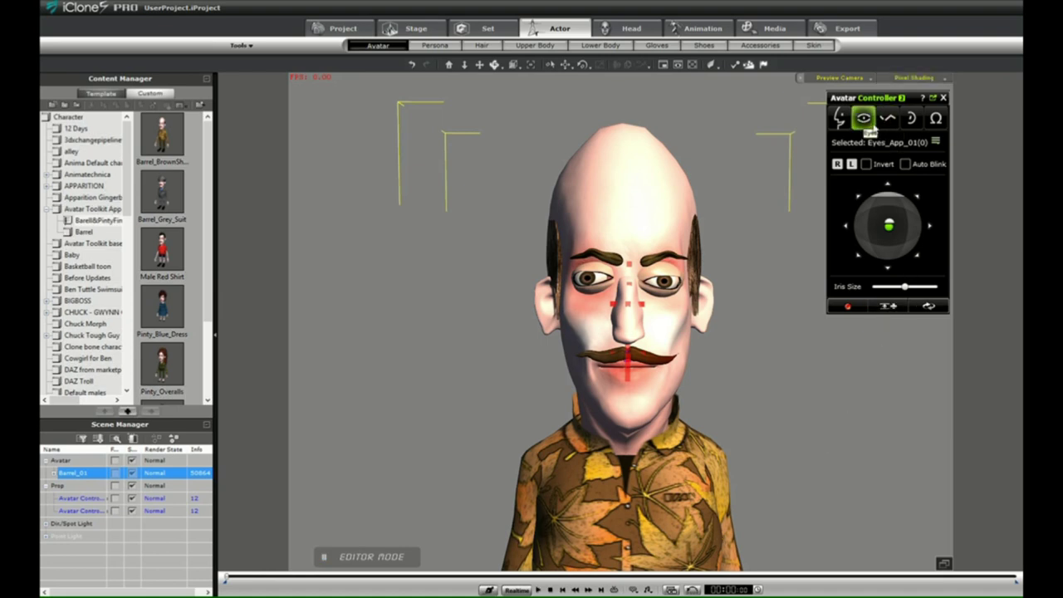
# - Record the eyebrows rising and falling, rewind, and target the ears in the Avatar Controller
pyautogui.click(888, 118)
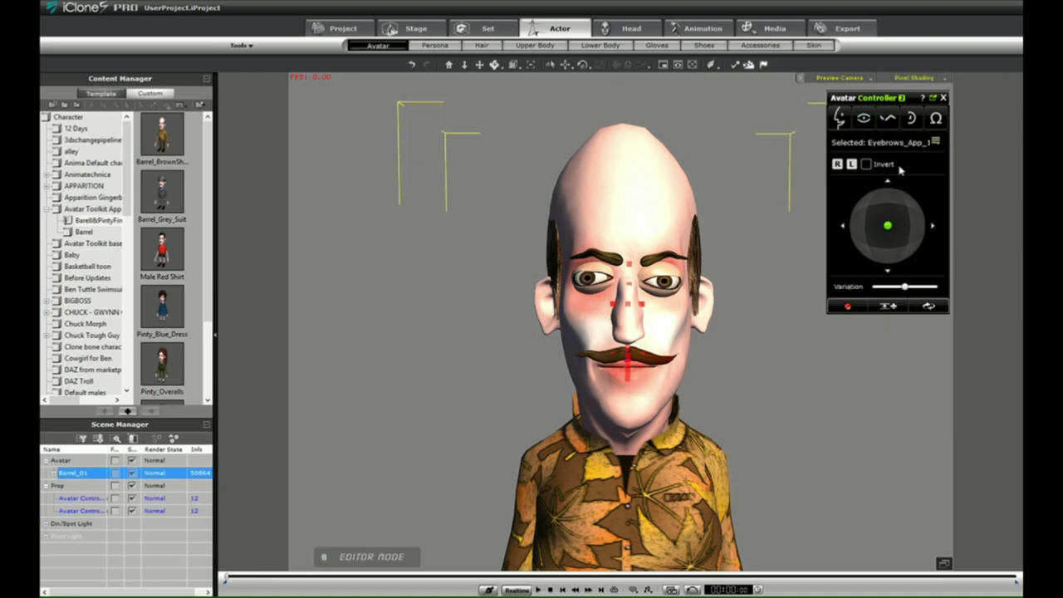
pyautogui.click(847, 308)
pyautogui.moveTo(887, 231)
pyautogui.mouseDown()
pyautogui.moveTo(889, 200)
pyautogui.moveTo(885, 237)
pyautogui.moveTo(886, 225)
pyautogui.mouseUp()
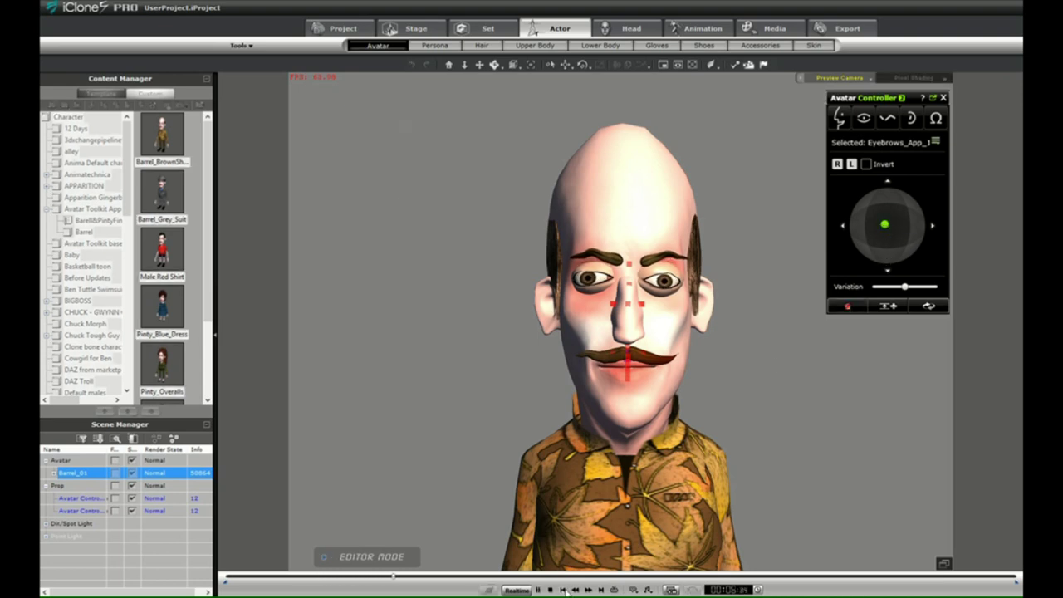
pyautogui.click(563, 590)
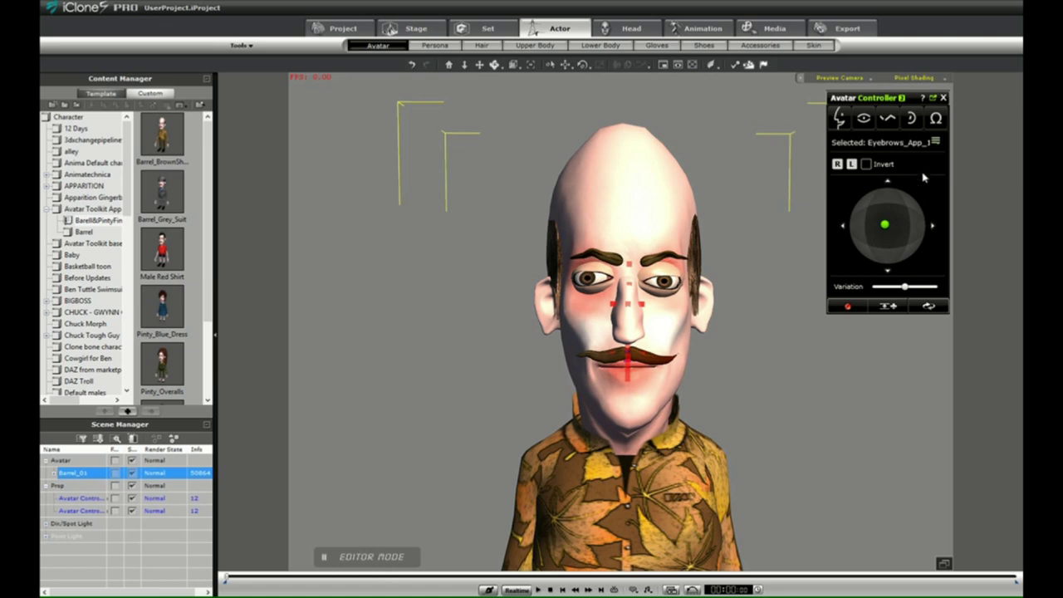
pyautogui.click(911, 118)
# - Record an ear-movement pass with the Ears joystick
pyautogui.click(847, 306)
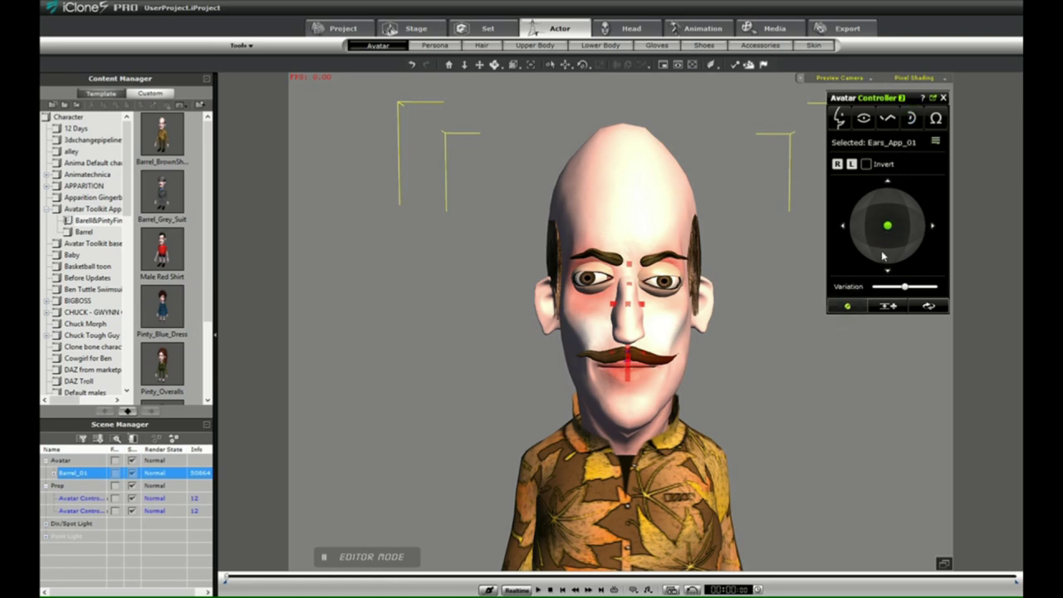
pyautogui.press('space')
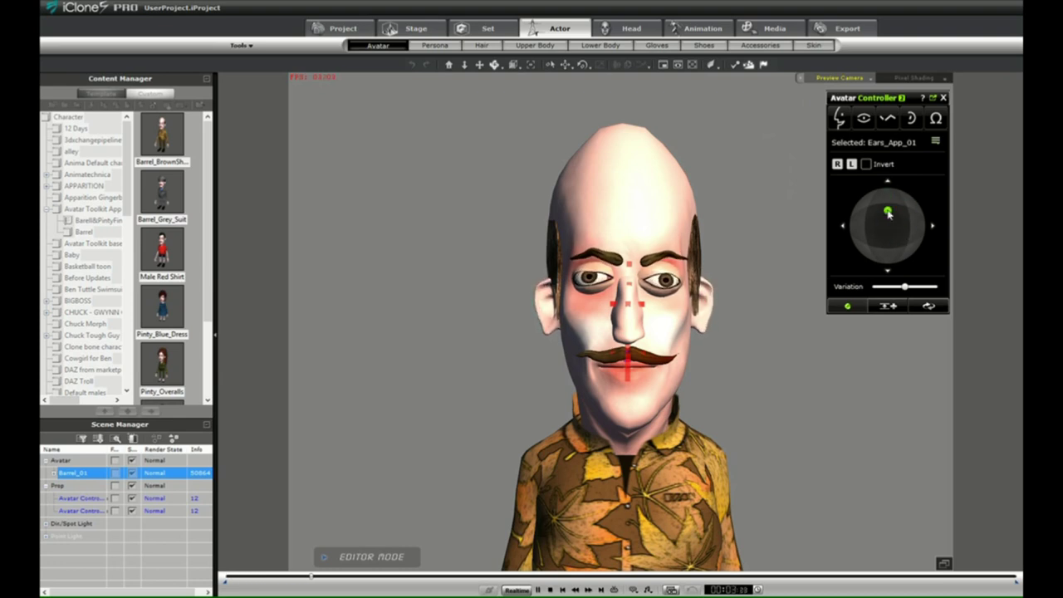
pyautogui.press('space')
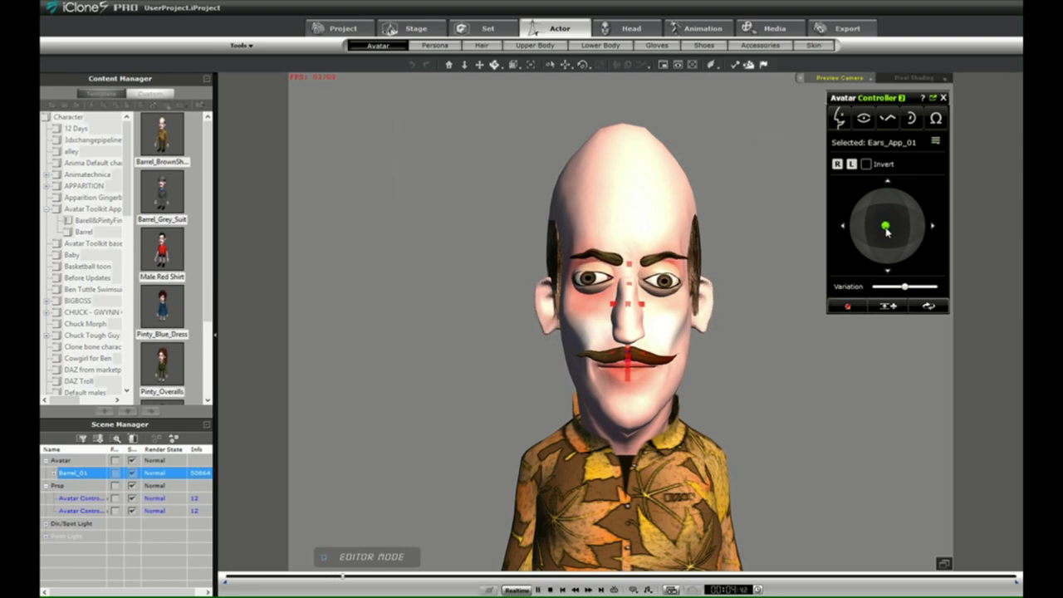
pyautogui.click(563, 590)
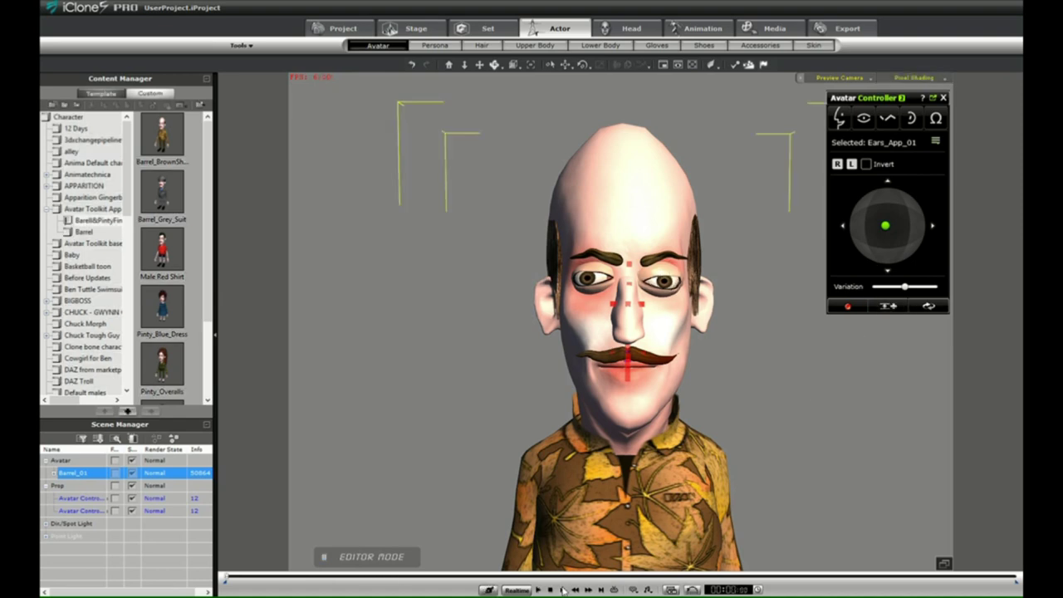
# - Record a moustache movement pass via Others, then play it back and rewind
pyautogui.click(936, 118)
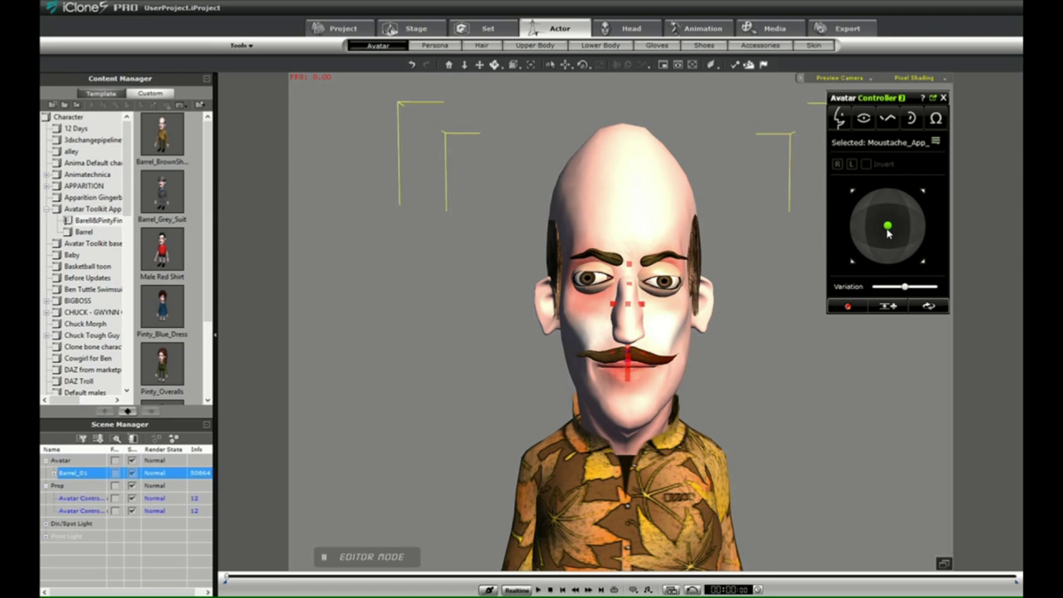
pyautogui.click(936, 142)
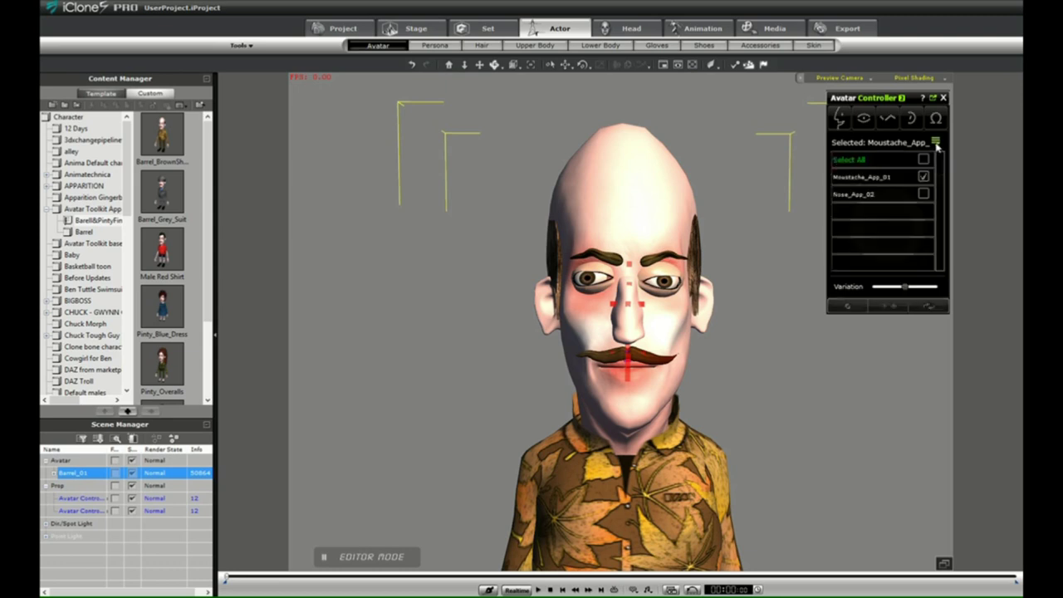
pyautogui.click(936, 143)
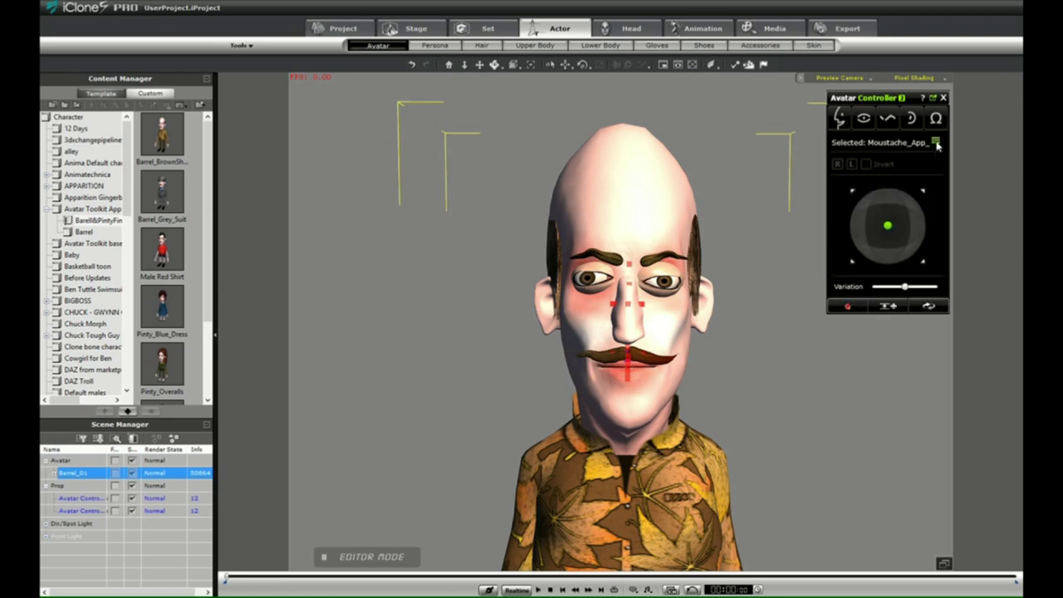
pyautogui.click(847, 305)
pyautogui.press('space')
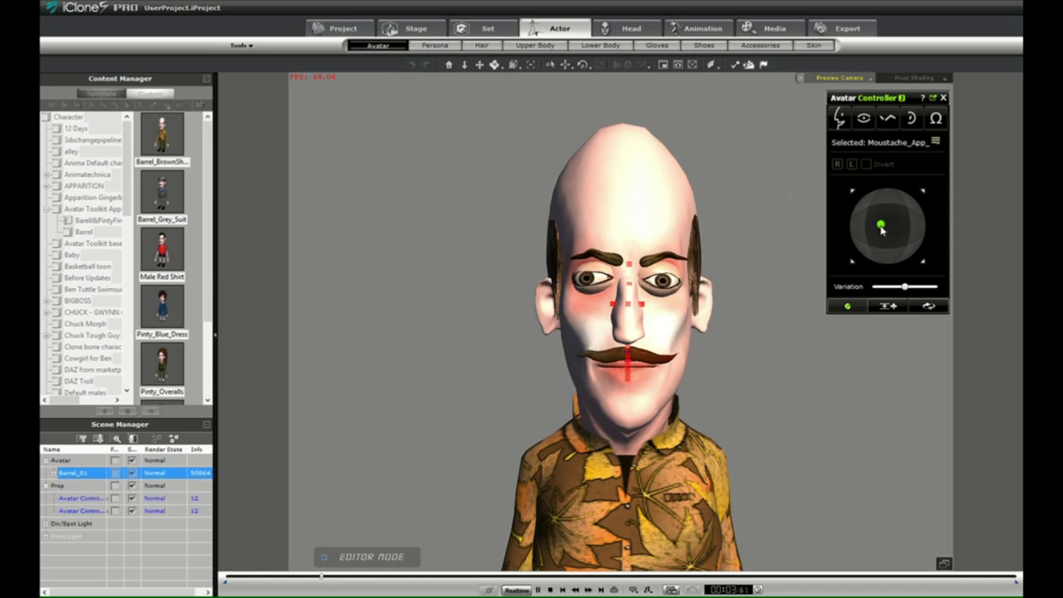
pyautogui.press('space')
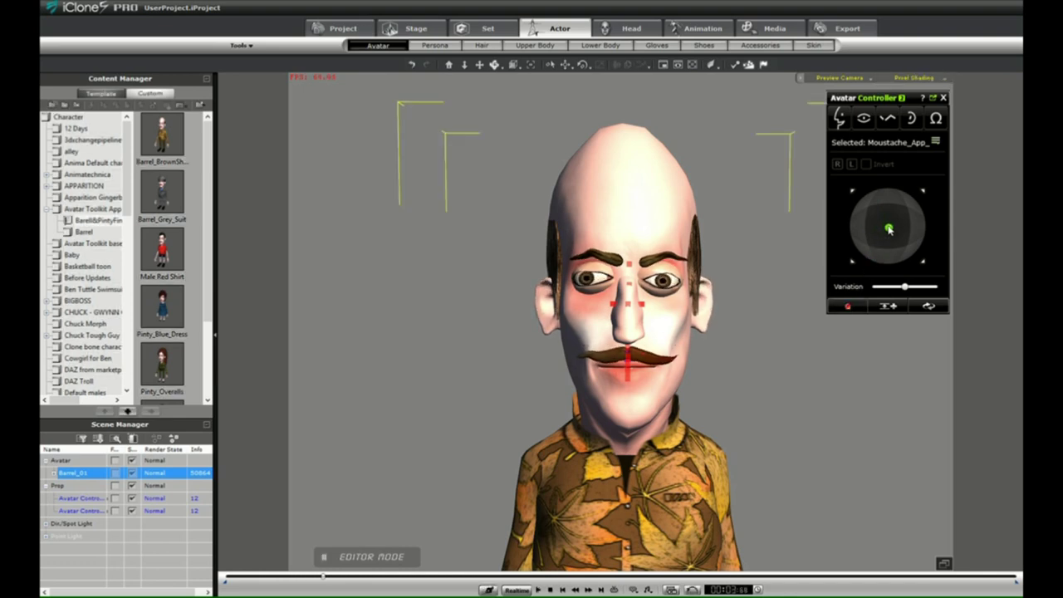
pyautogui.press('space')
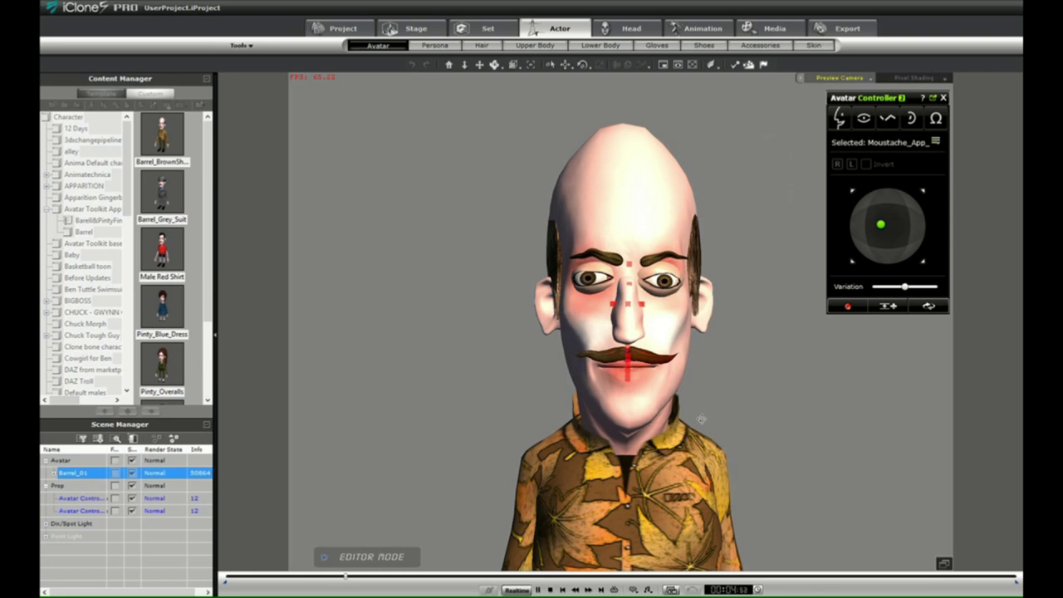
pyautogui.click(563, 590)
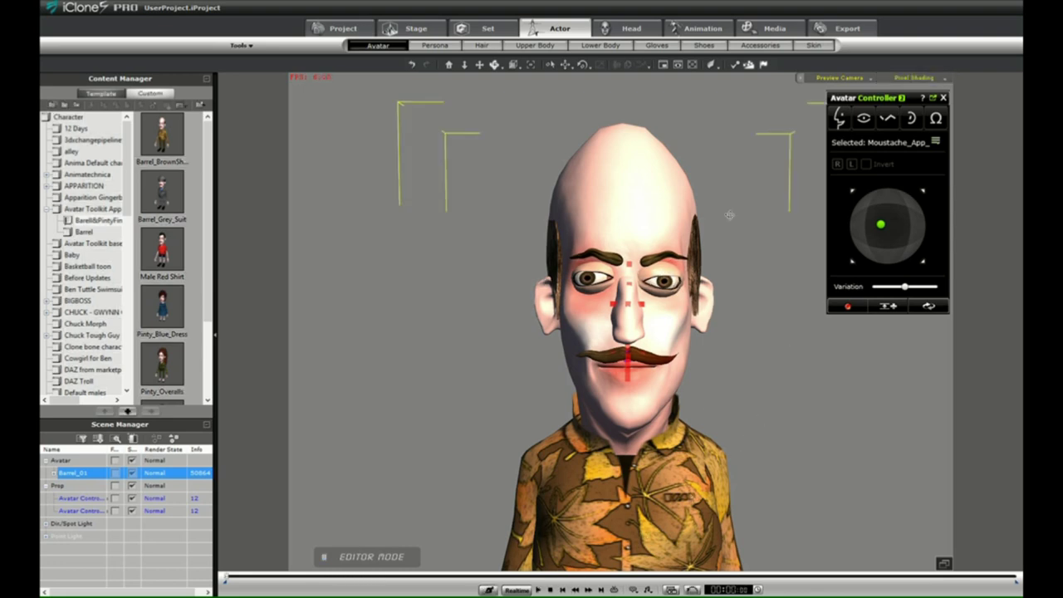
# - Open facial puppeteering with the 01_Chuck profile and preview the Scared full-face expression
pyautogui.click(695, 30)
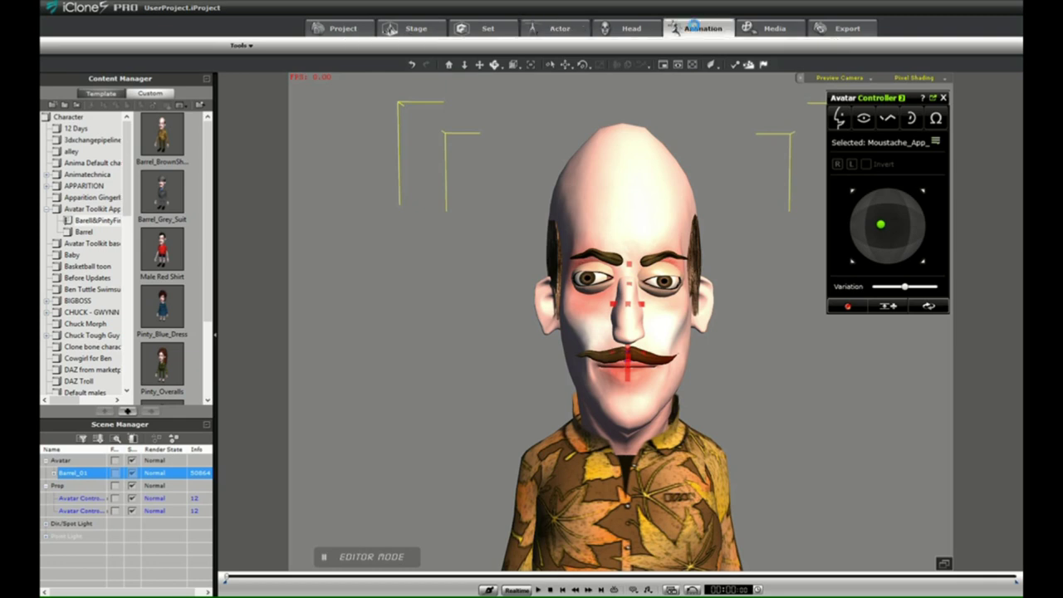
pyautogui.click(602, 47)
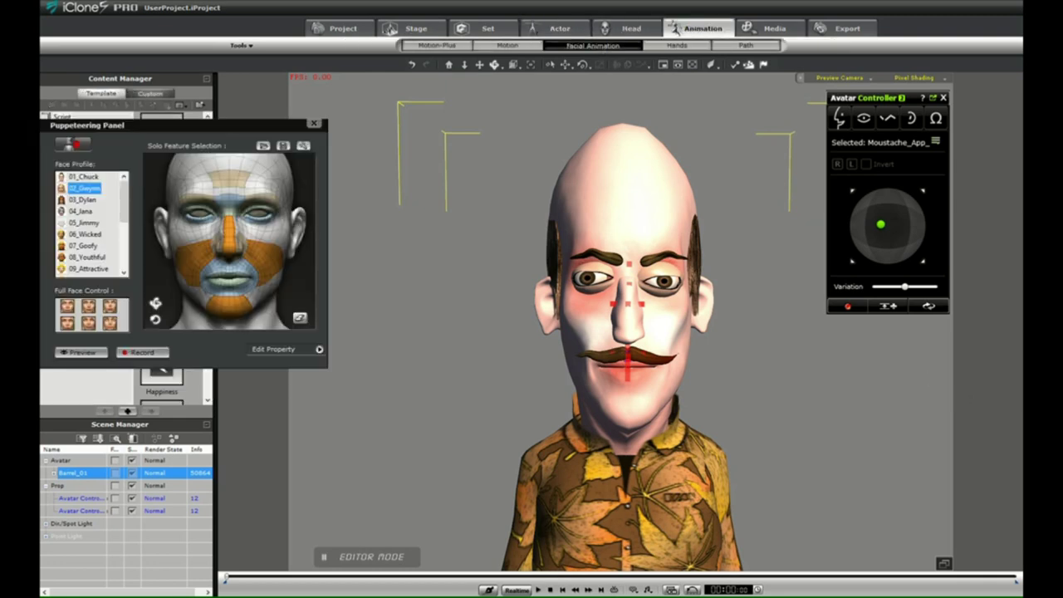
pyautogui.click(83, 177)
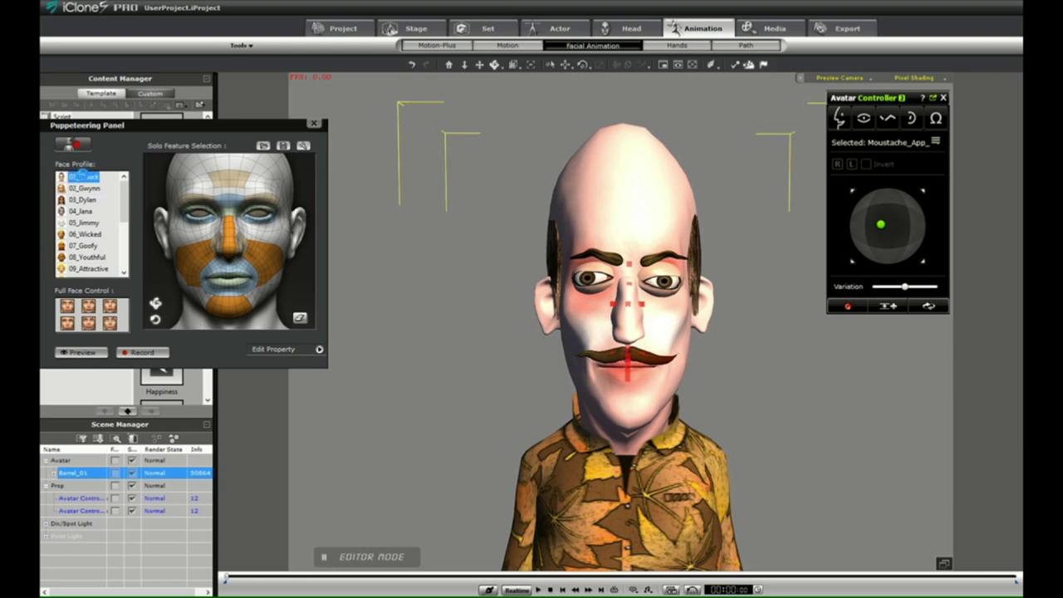
pyautogui.click(108, 323)
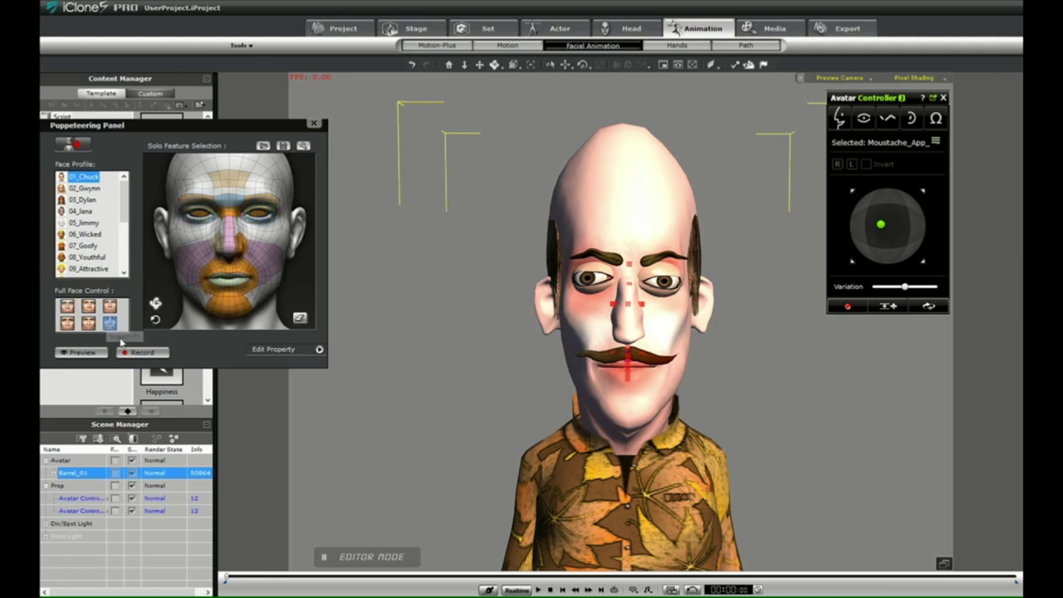
pyautogui.click(94, 355)
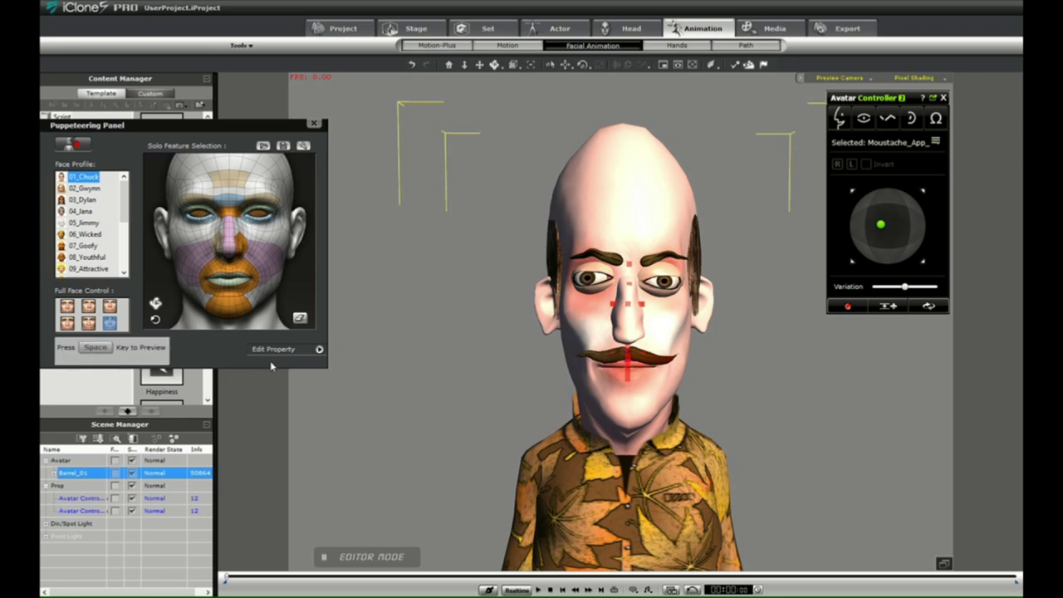
pyautogui.press('space')
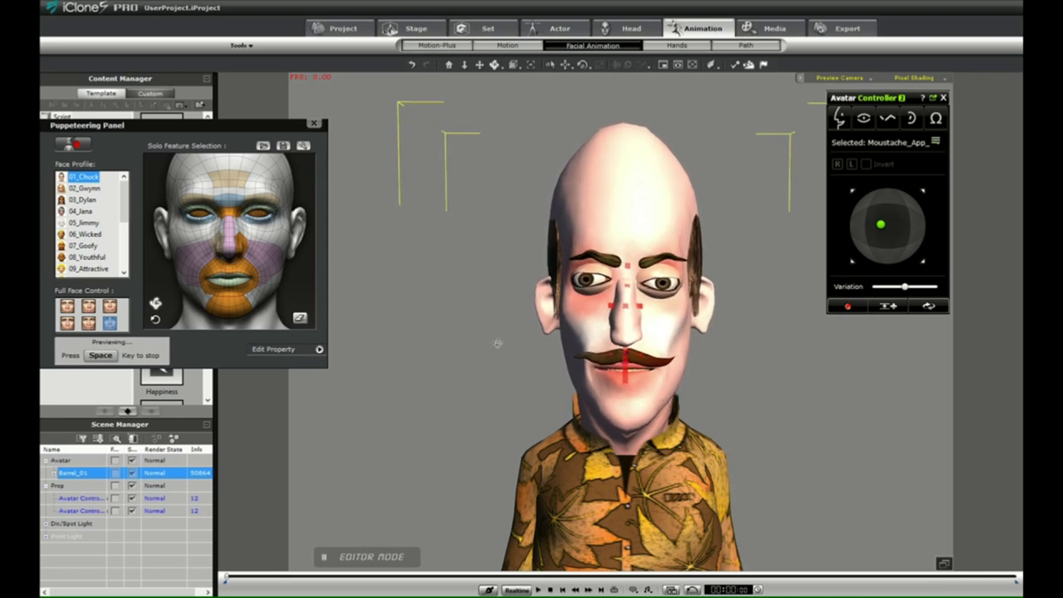
pyautogui.press('space')
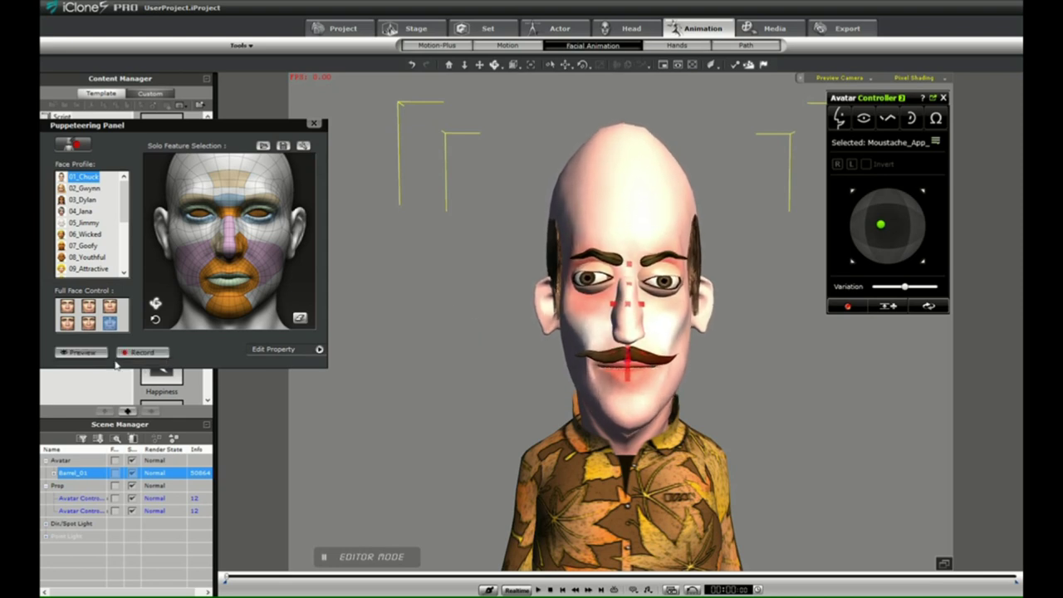
# - Preview puppeteering limited to the nose, then to the chin region
pyautogui.click(108, 308)
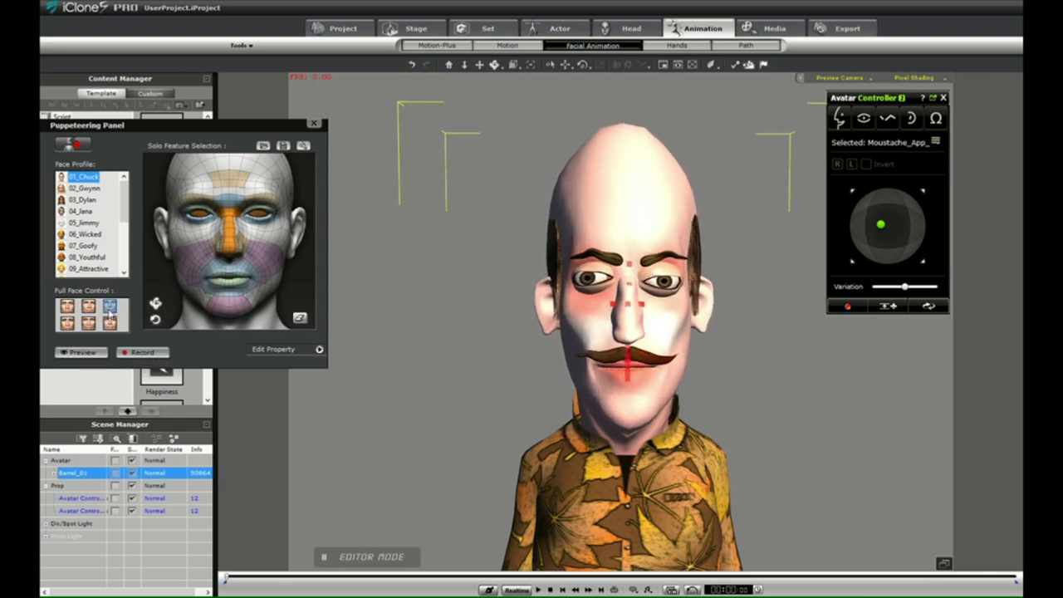
pyautogui.click(103, 352)
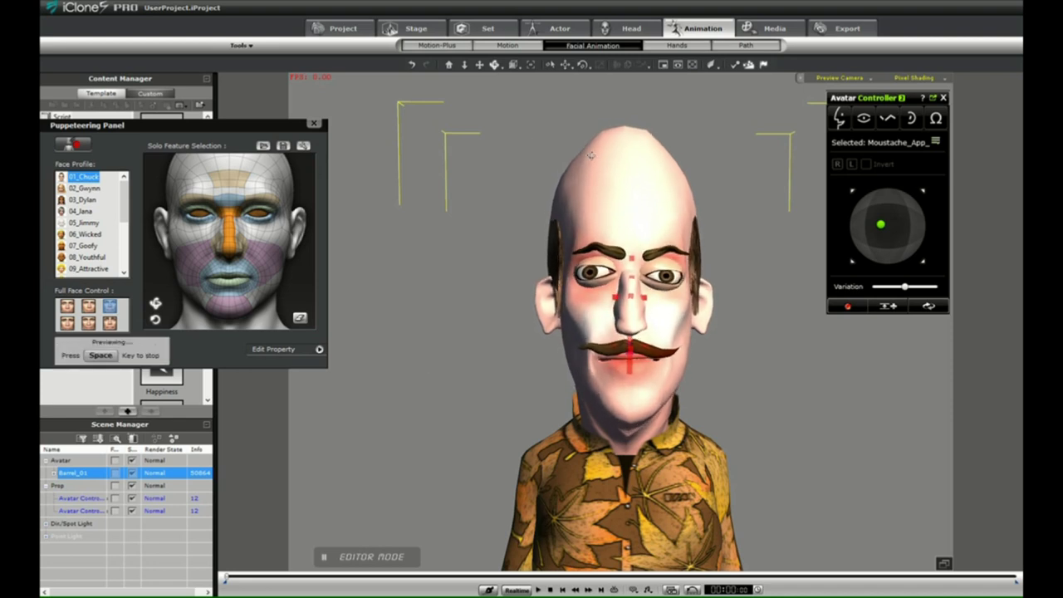
pyautogui.press('space')
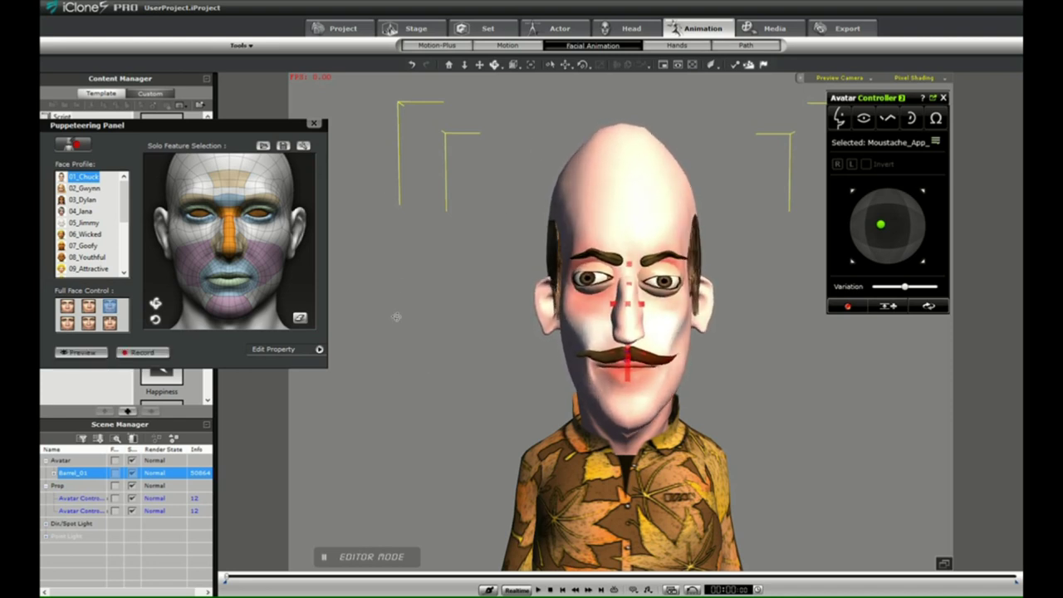
pyautogui.click(226, 313)
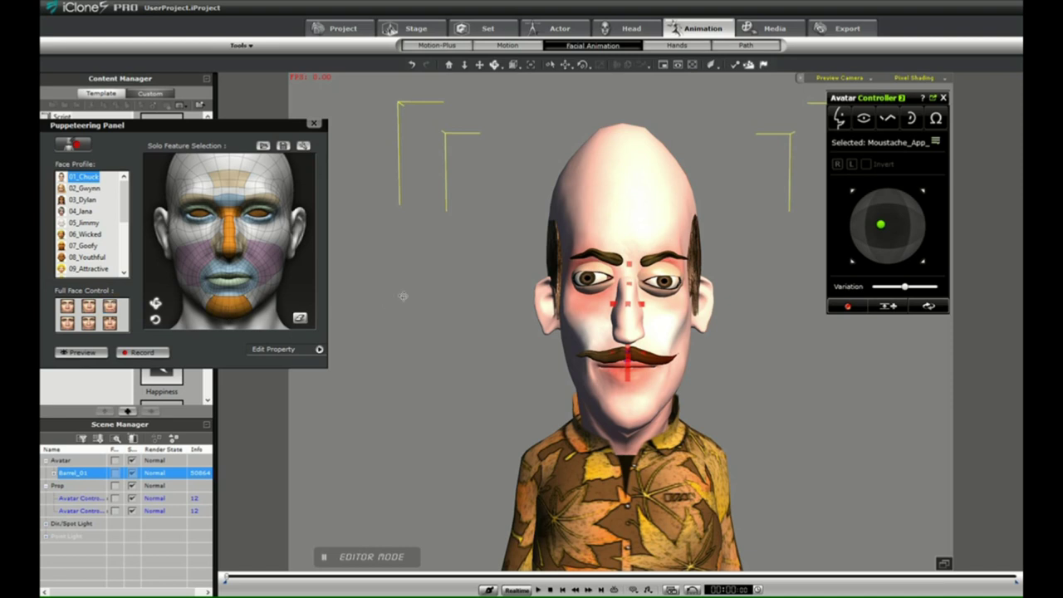
pyautogui.press('space')
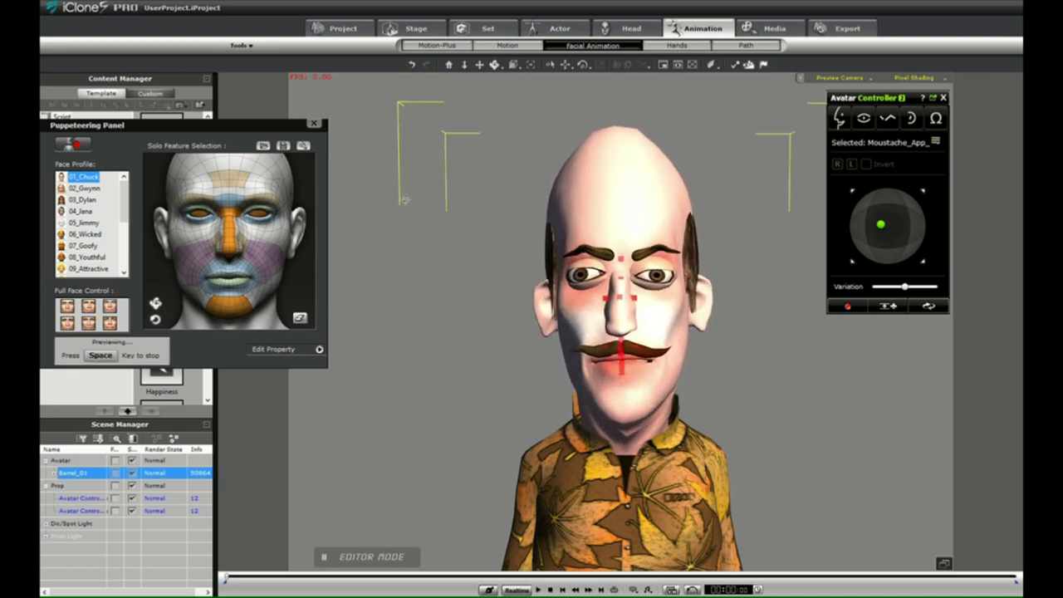
# - Record a few seconds of chin puppeteering and rewind the timeline
pyautogui.press('space')
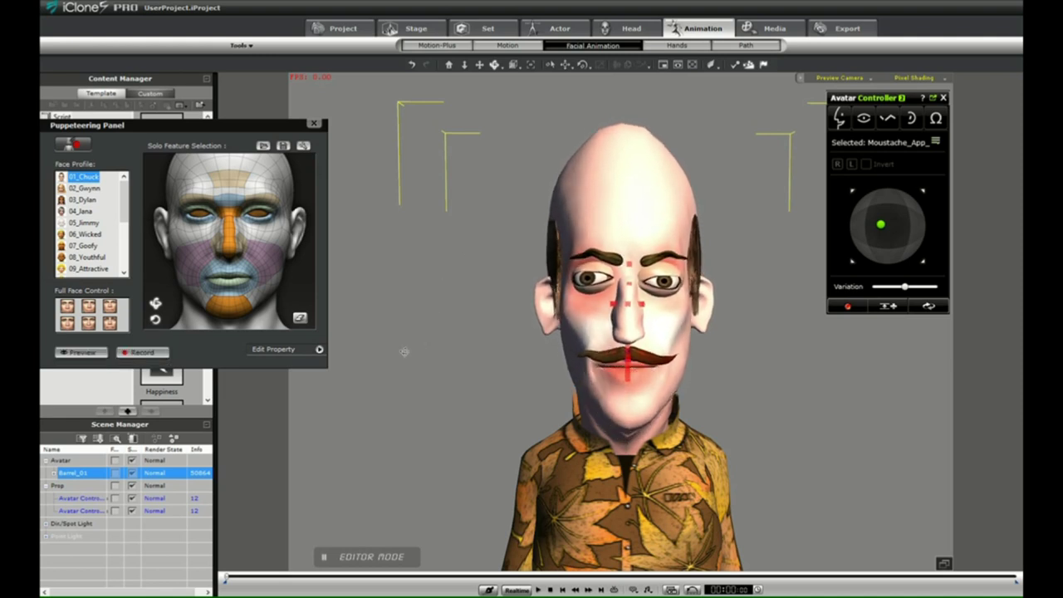
pyautogui.click(150, 354)
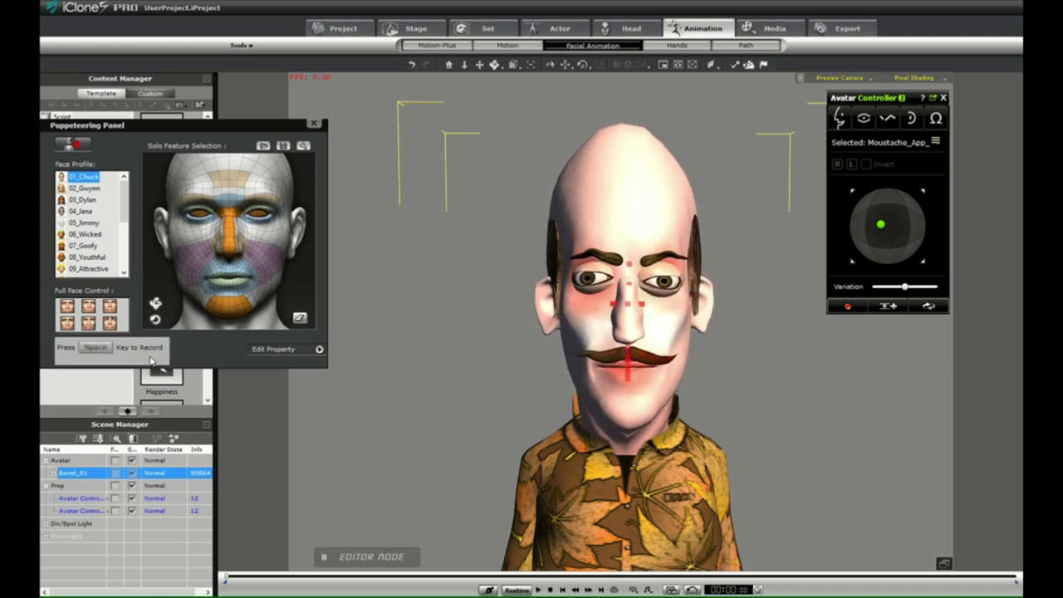
pyautogui.press('space')
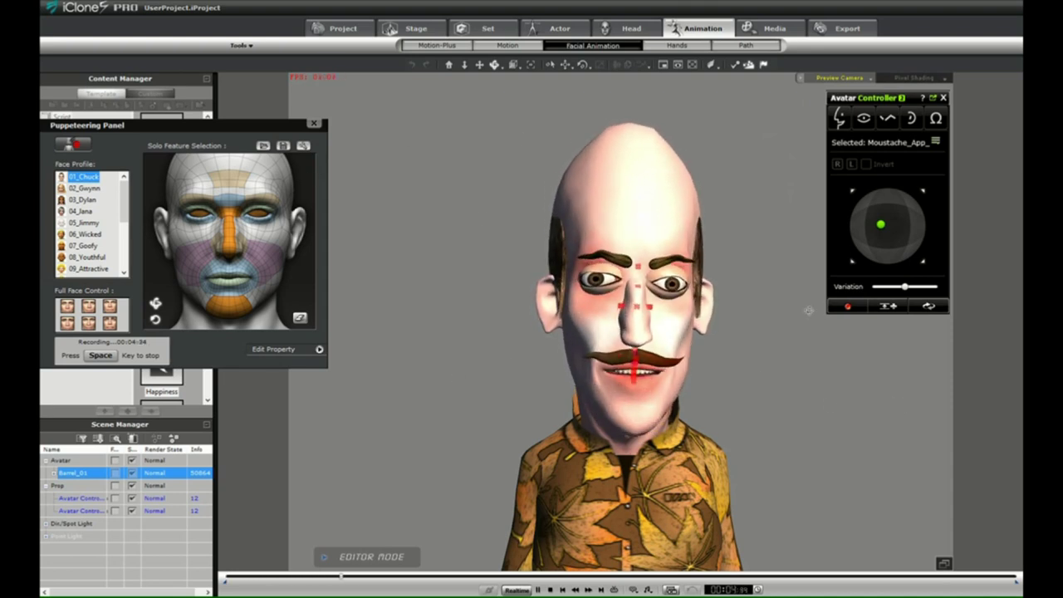
pyautogui.press('space')
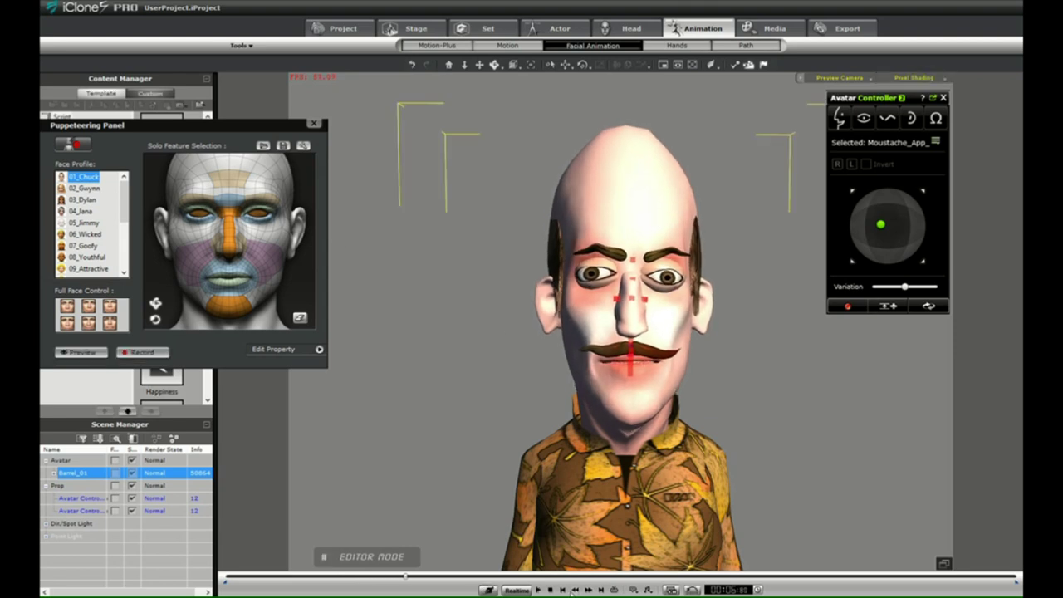
pyautogui.click(563, 589)
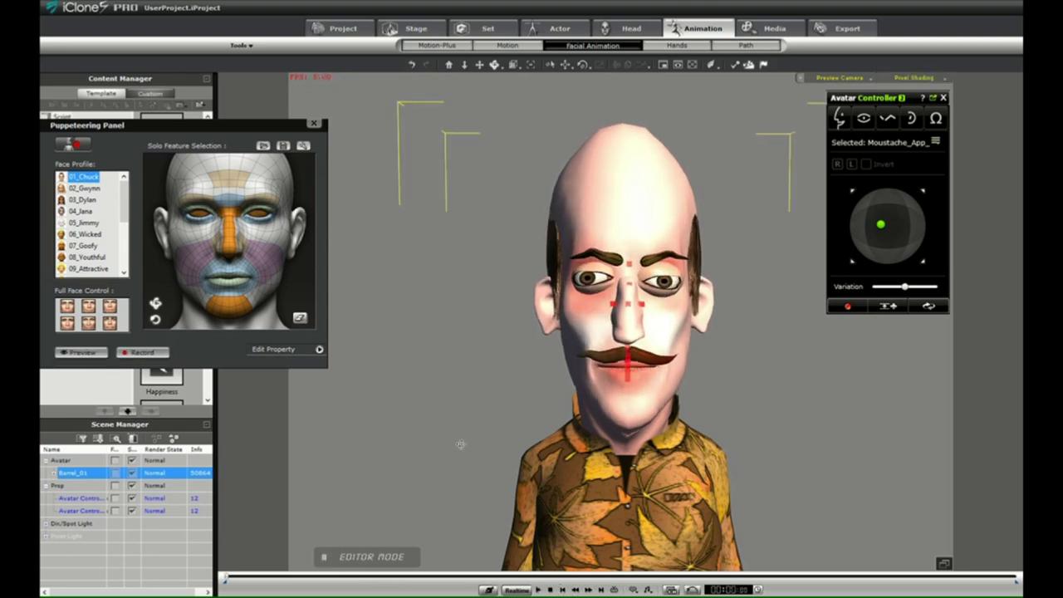
# - Close the Puppeteering Panel and play the facial animation back from the start
pyautogui.click(314, 123)
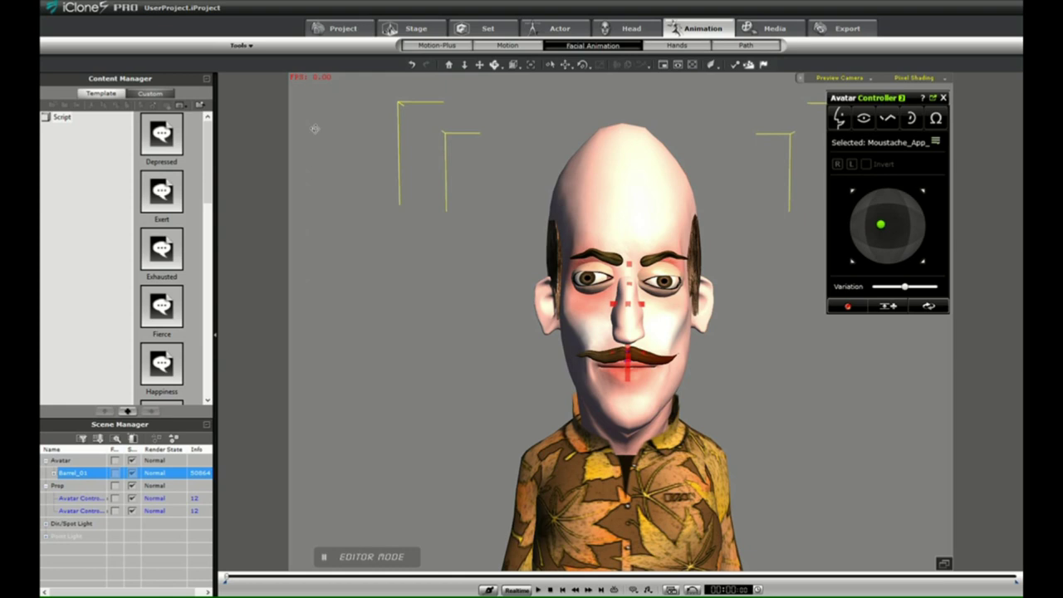
pyautogui.click(540, 590)
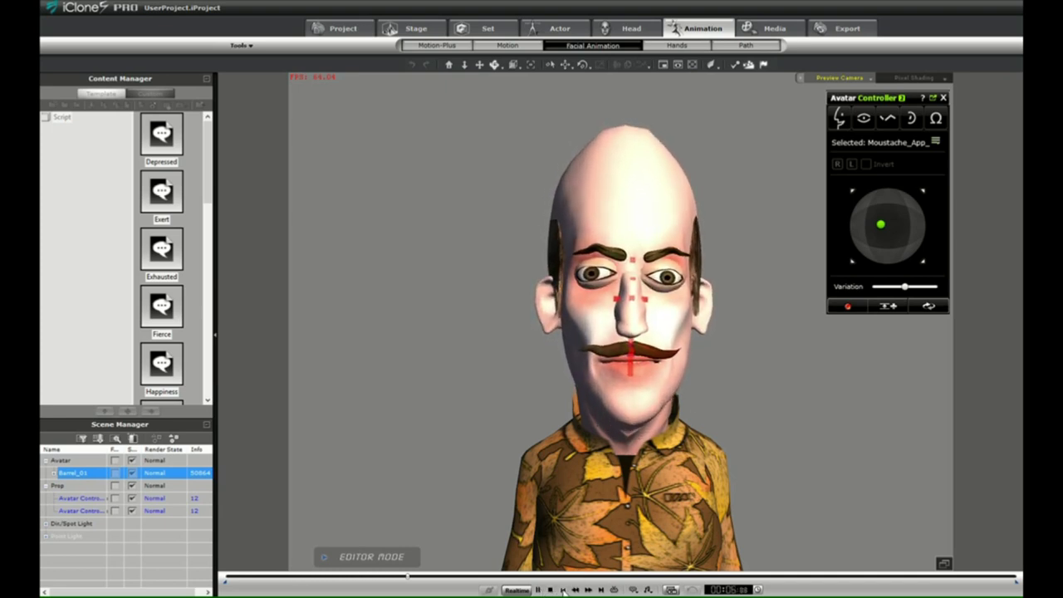
pyautogui.click(563, 589)
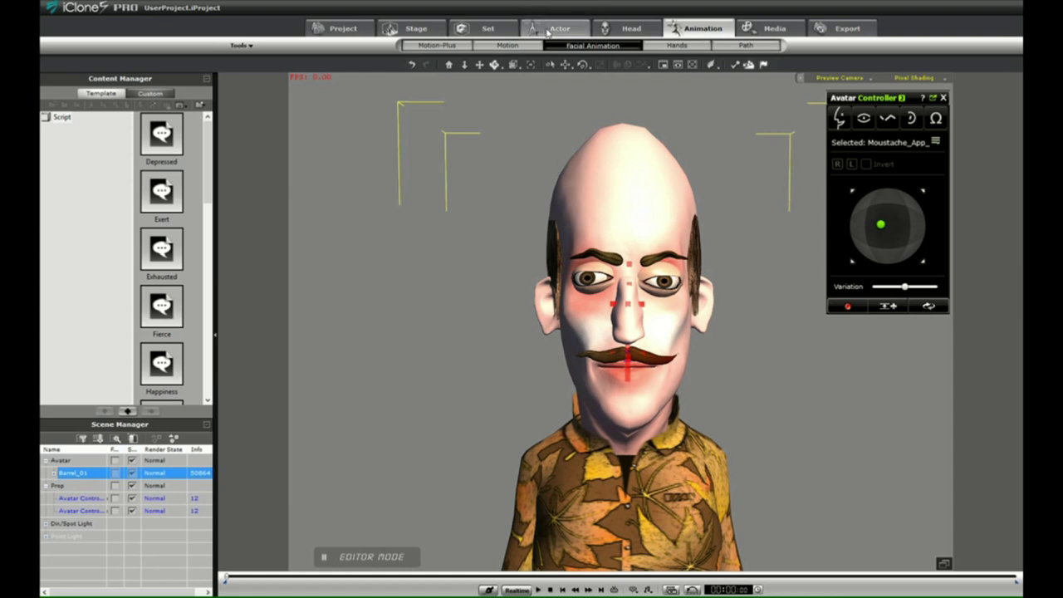
# - Show the Template motions and open the 01_G5 Motion Perform clips like Laugh and Surprised
pyautogui.click(509, 45)
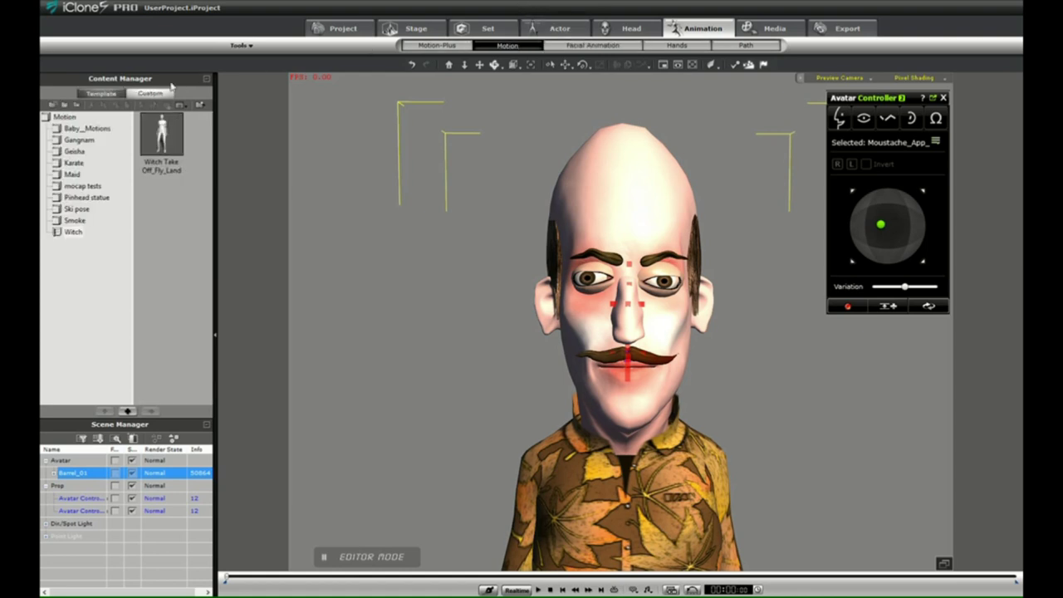
pyautogui.click(101, 93)
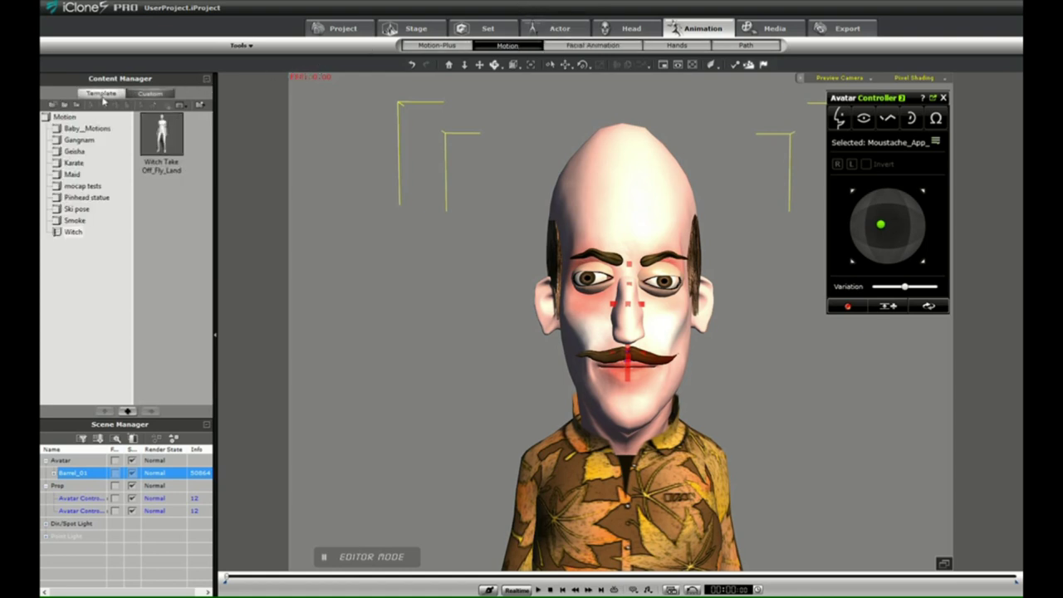
pyautogui.moveTo(127, 249); pyautogui.dragTo(125, 133)
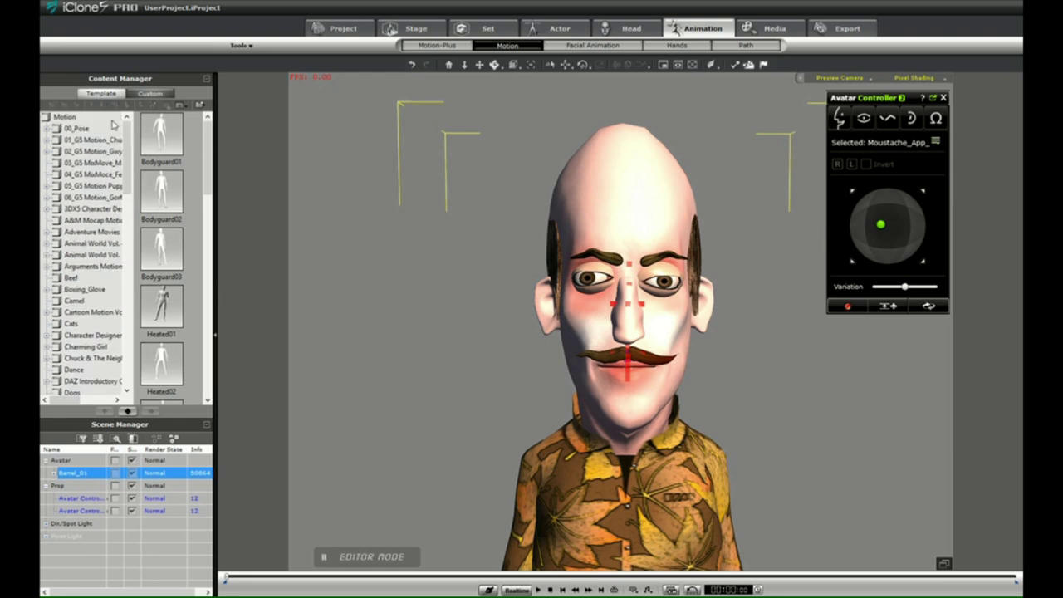
pyautogui.click(47, 139)
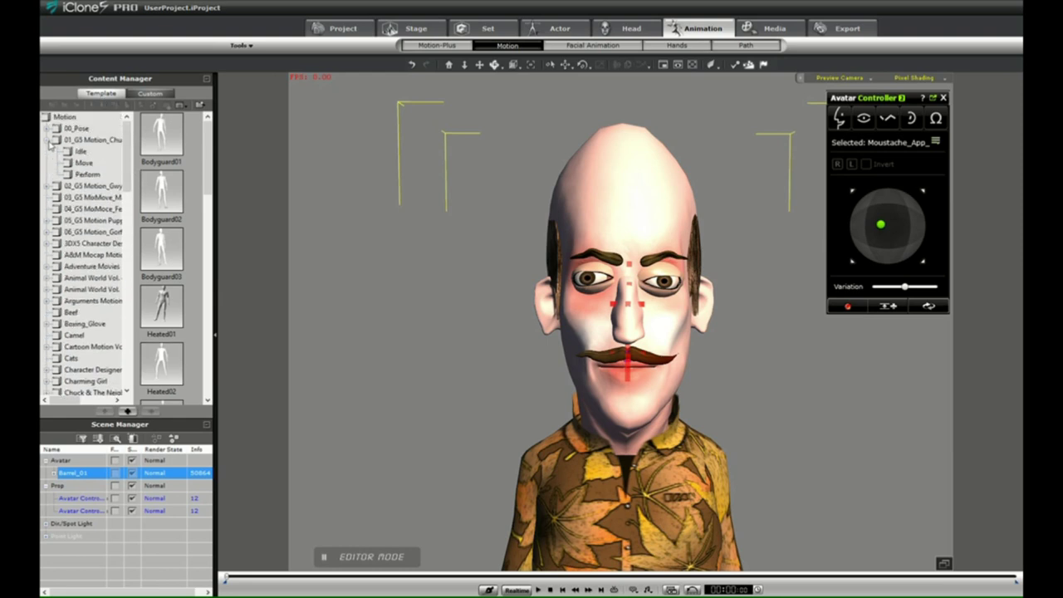
pyautogui.click(87, 175)
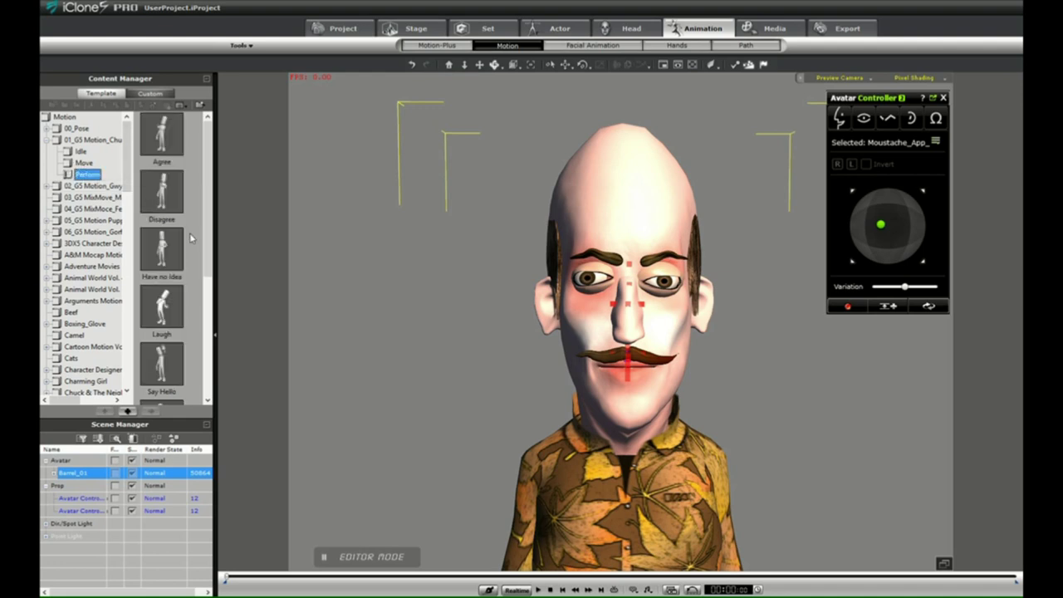
pyautogui.moveTo(207, 207); pyautogui.dragTo(204, 275)
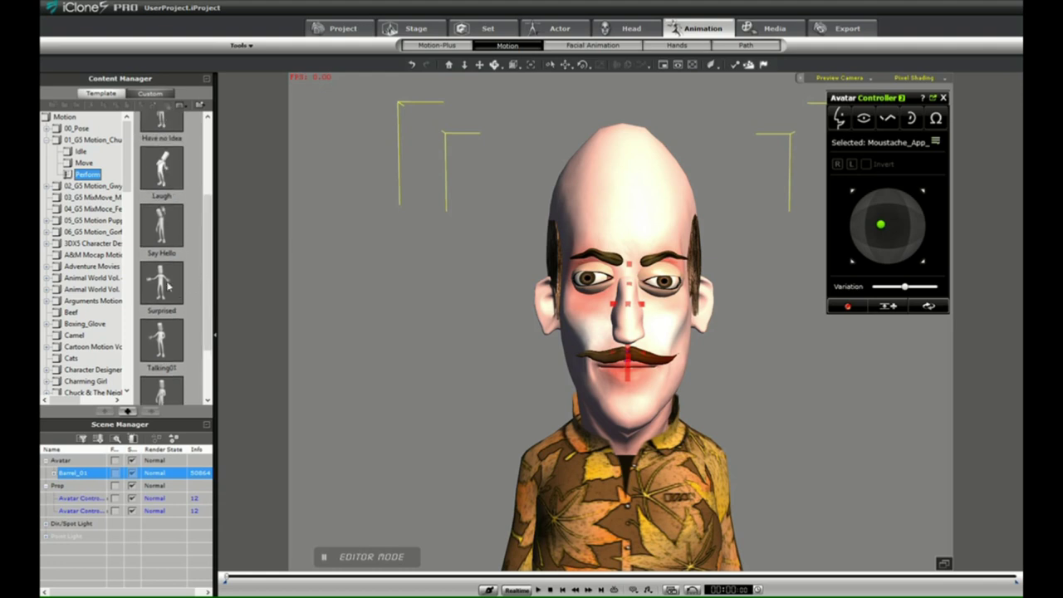
# - Apply the Surprised Perform motion to the character and play it back
pyautogui.doubleClick(161, 284)
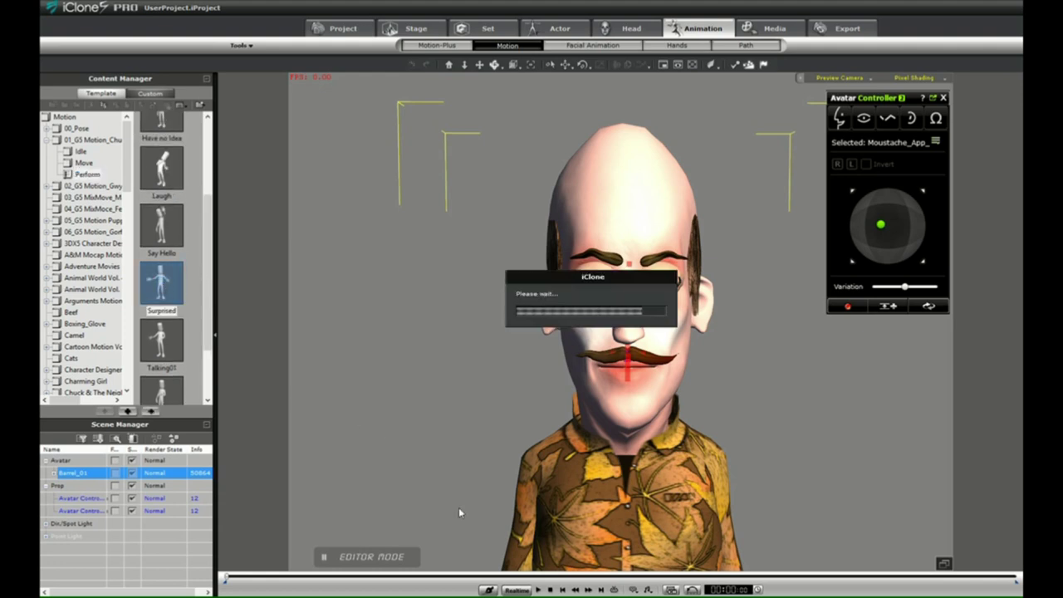
pyautogui.click(538, 589)
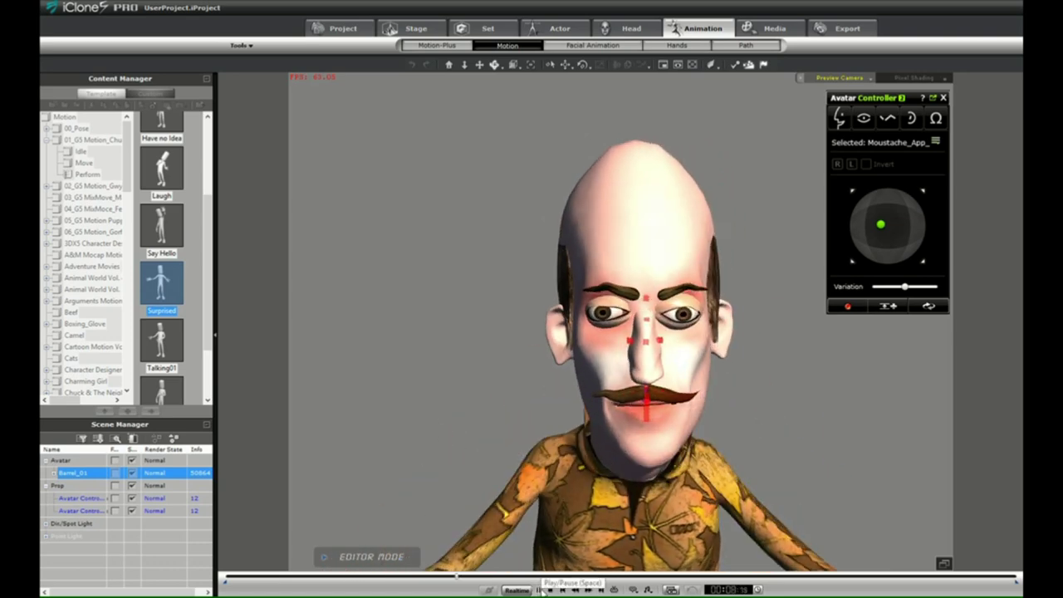
pyautogui.click(540, 588)
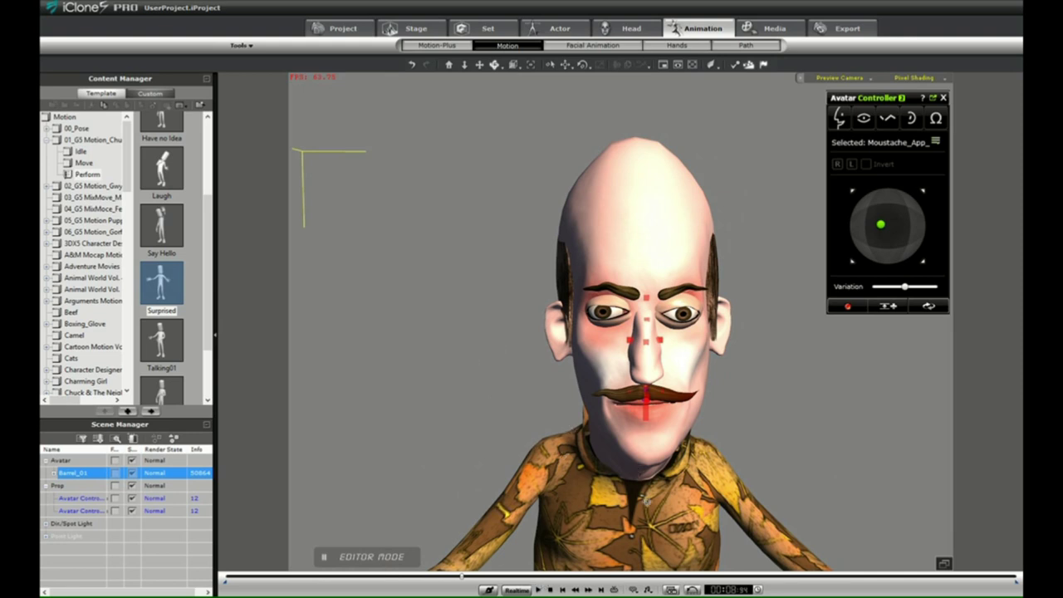
# - Rewind the animation to its first frame and apply the Disagree body motion to the character
pyautogui.click(563, 590)
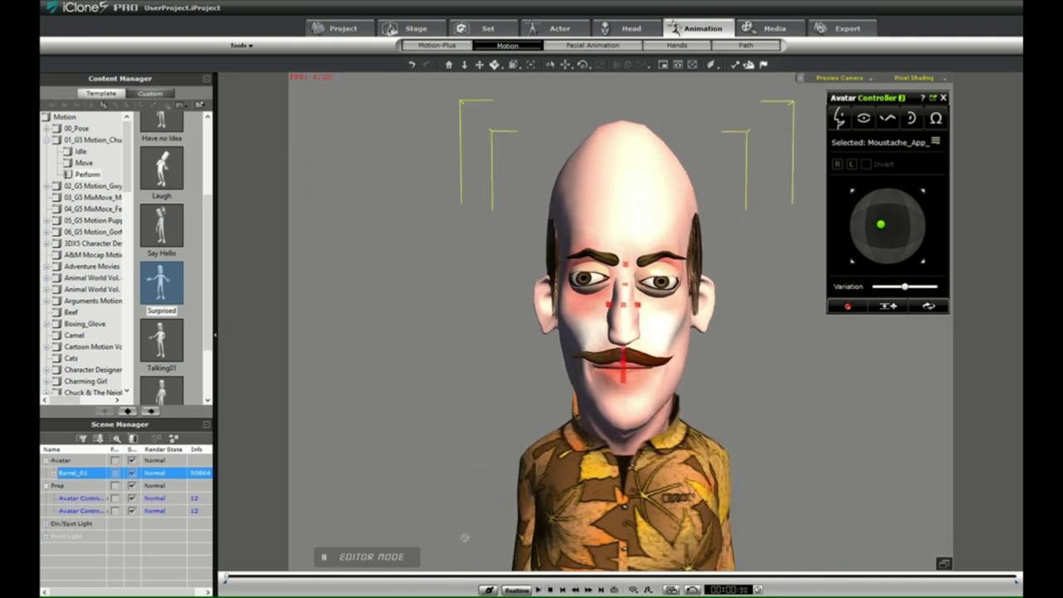
pyautogui.moveTo(208, 283); pyautogui.dragTo(212, 194)
pyautogui.doubleClick(165, 188)
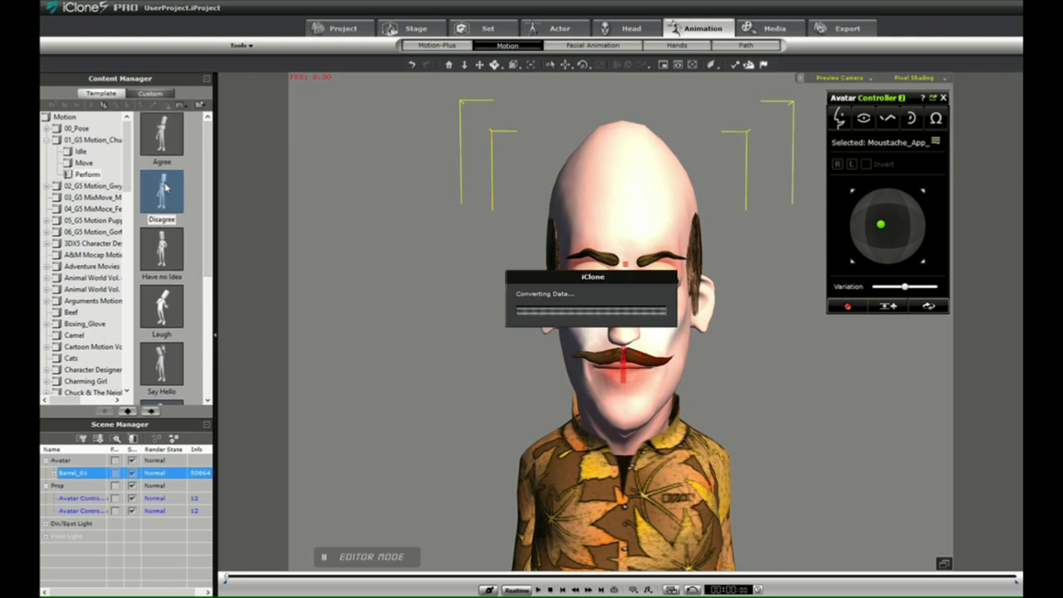